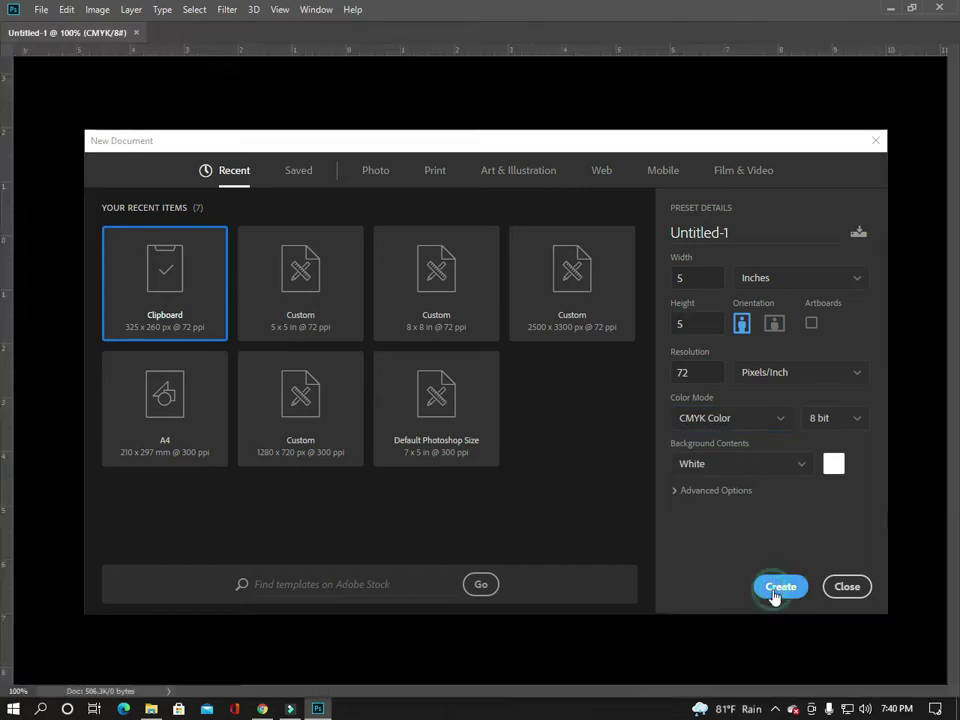
# Place the 16738 PNG from the Desktop in the new document and scale it to about 355% wide by 409% high
pyautogui.click(153, 710)
pyautogui.moveTo(170, 195); pyautogui.dragTo(287, 289)
pyautogui.moveTo(372, 408); pyautogui.dragTo(461, 480)
pyautogui.moveTo(398, 460); pyautogui.dragTo(343, 461)
pyautogui.moveTo(463, 463); pyautogui.dragTo(433, 446)
pyautogui.moveTo(326, 403); pyautogui.dragTo(343, 422)
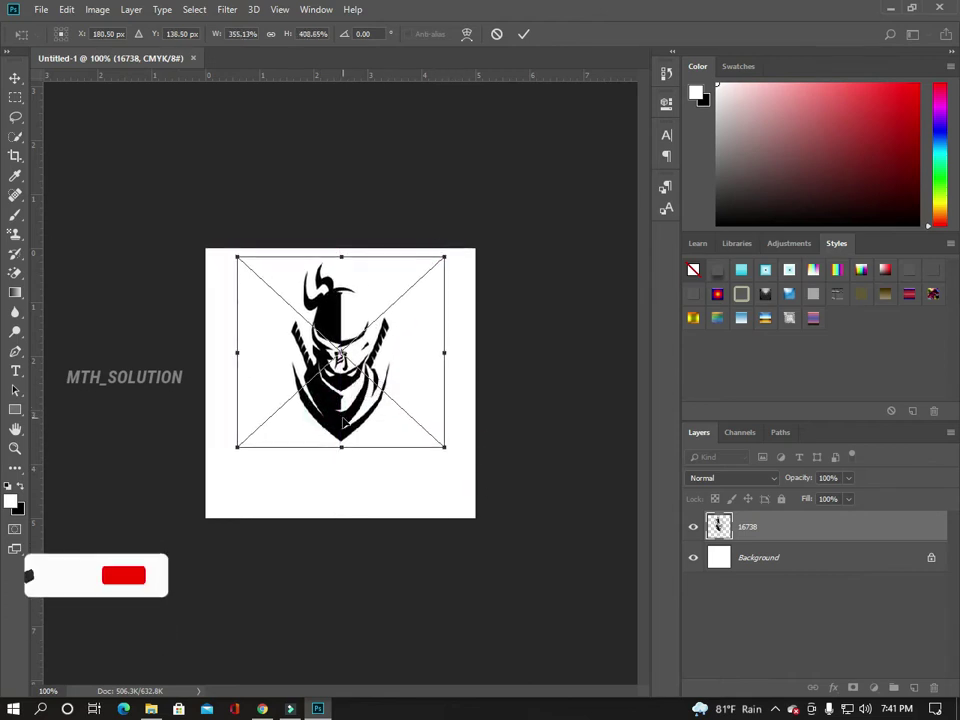
pyautogui.press('Return')
# Enlarge the placed ninja logo to about 387% by 448% and centre it horizontally in the upper part of the canvas
pyautogui.moveTo(391, 446)
pyautogui.mouseDown()
pyautogui.moveTo(406, 452)
pyautogui.moveTo(393, 449)
pyautogui.mouseUp()
pyautogui.moveTo(444, 453); pyautogui.dragTo(465, 473)
pyautogui.moveTo(391, 441); pyautogui.dragTo(382, 435)
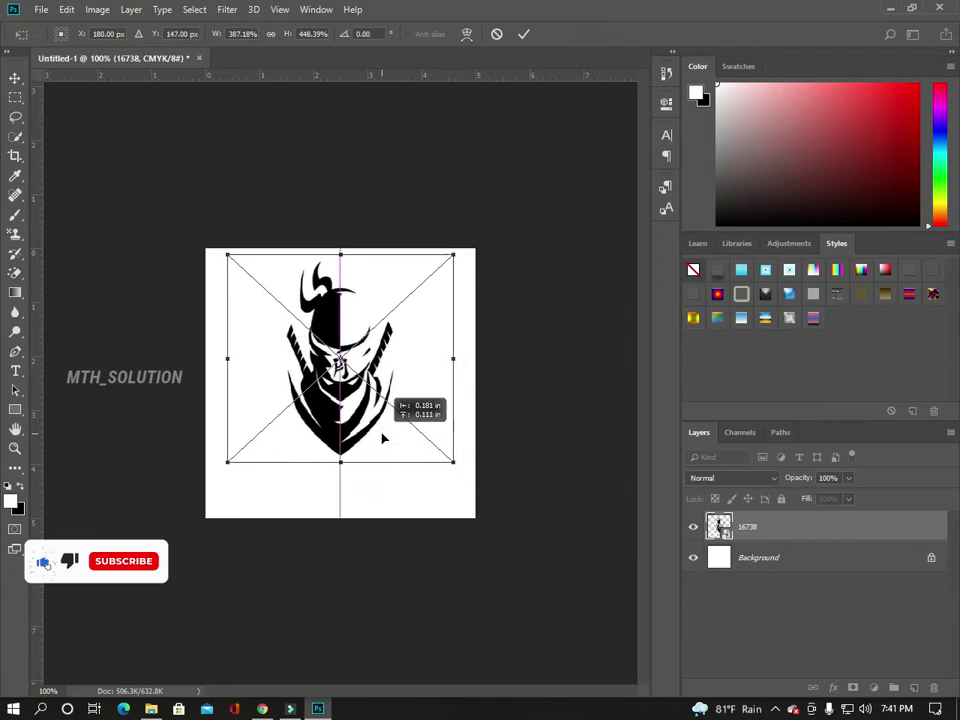
pyautogui.press('Return')
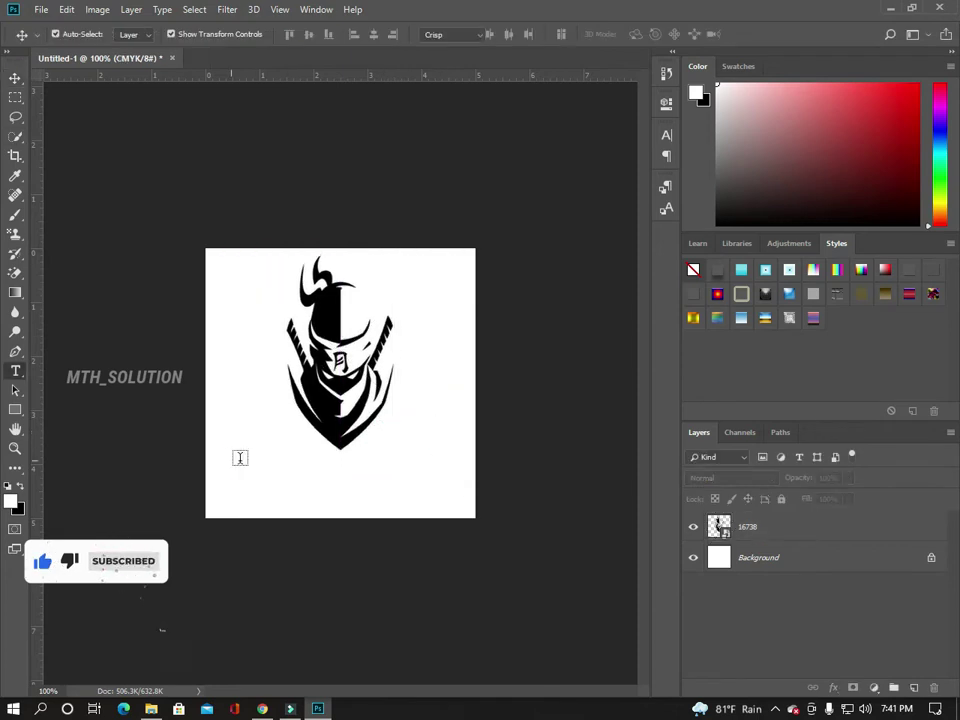
# Add the title "MTH GAMING" in black Avengeance Regular at 31 pt, centred just below the ninja logo
pyautogui.click(240, 457)
pyautogui.click(105, 34)
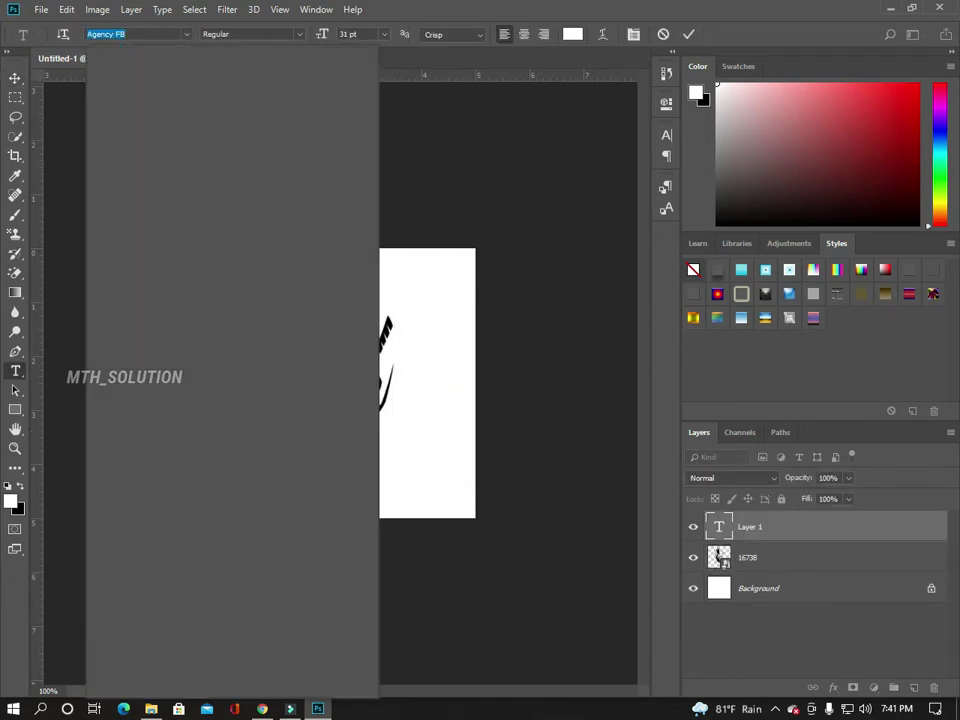
pyautogui.write('ave')
pyautogui.press('Return')
pyautogui.click(572, 34)
pyautogui.click(874, 79)
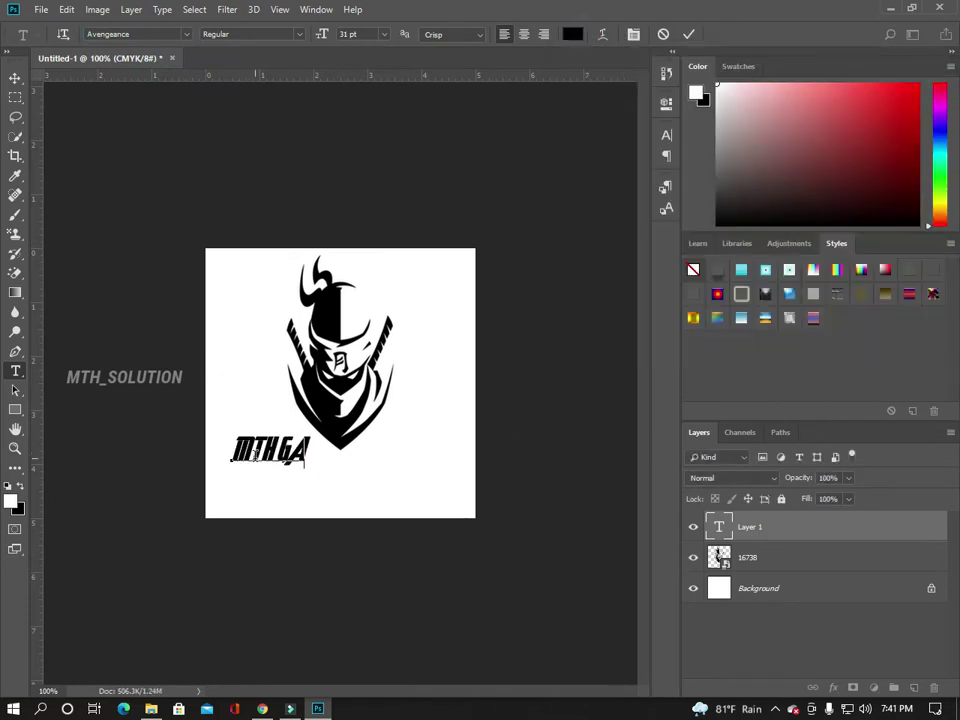
pyautogui.moveTo(308, 473); pyautogui.dragTo(372, 474)
pyautogui.hotkey('ctrl', 'a')
pyautogui.hotkey('ctrl', 'Return')
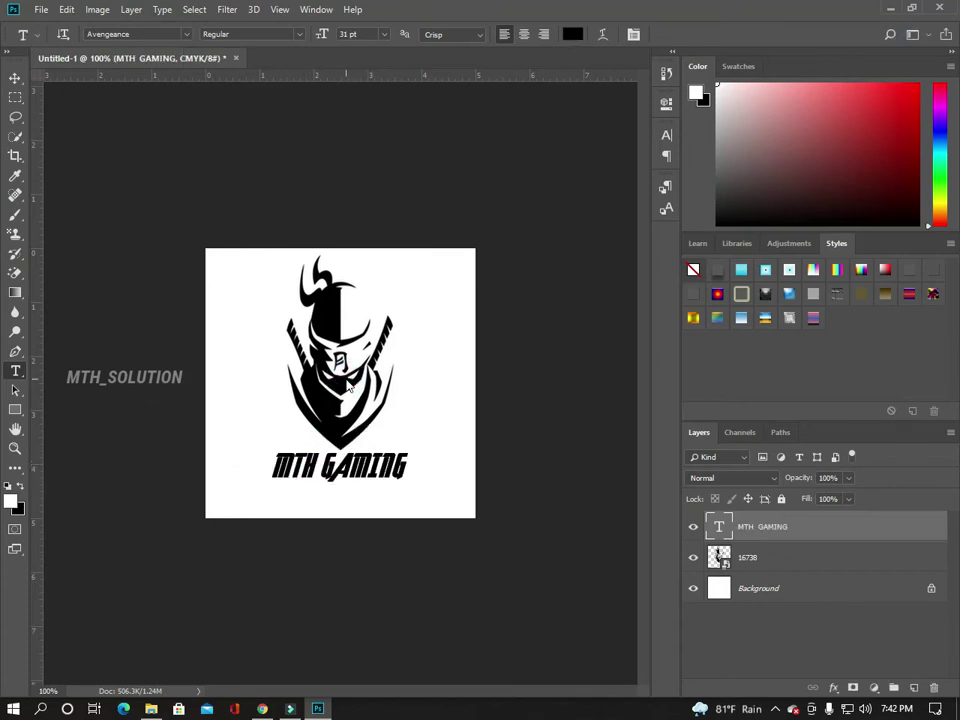
# Draw a rectangle of about 357 by 362 px over the canvas, stacked behind the logo, and fill it dark red
pyautogui.moveTo(206, 248); pyautogui.dragTo(476, 517)
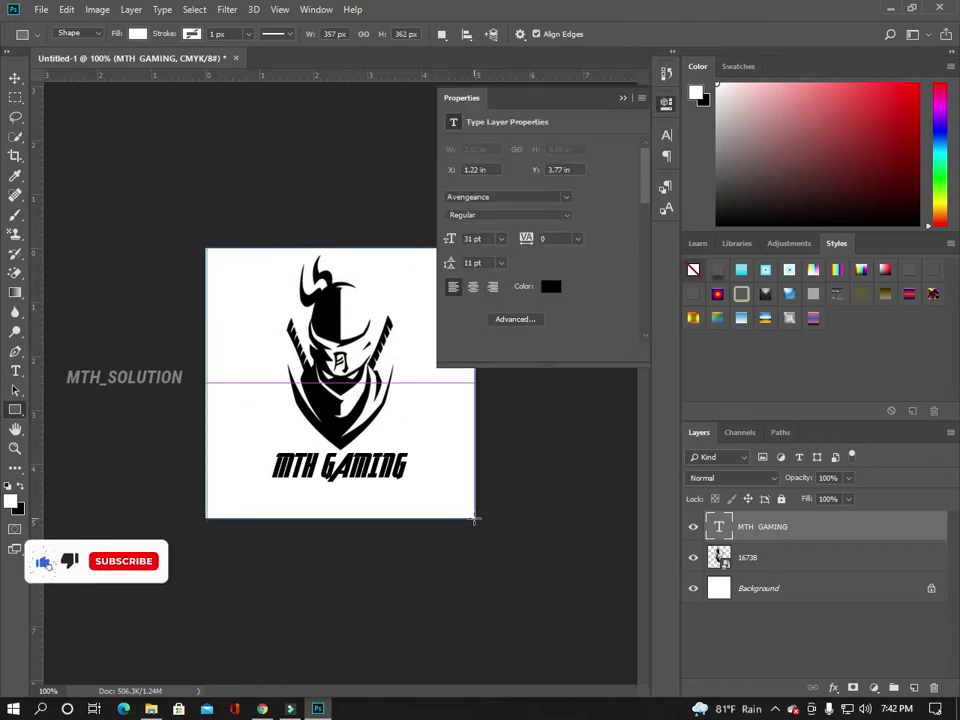
pyautogui.moveTo(808, 538); pyautogui.dragTo(804, 595)
pyautogui.doubleClick(716, 588)
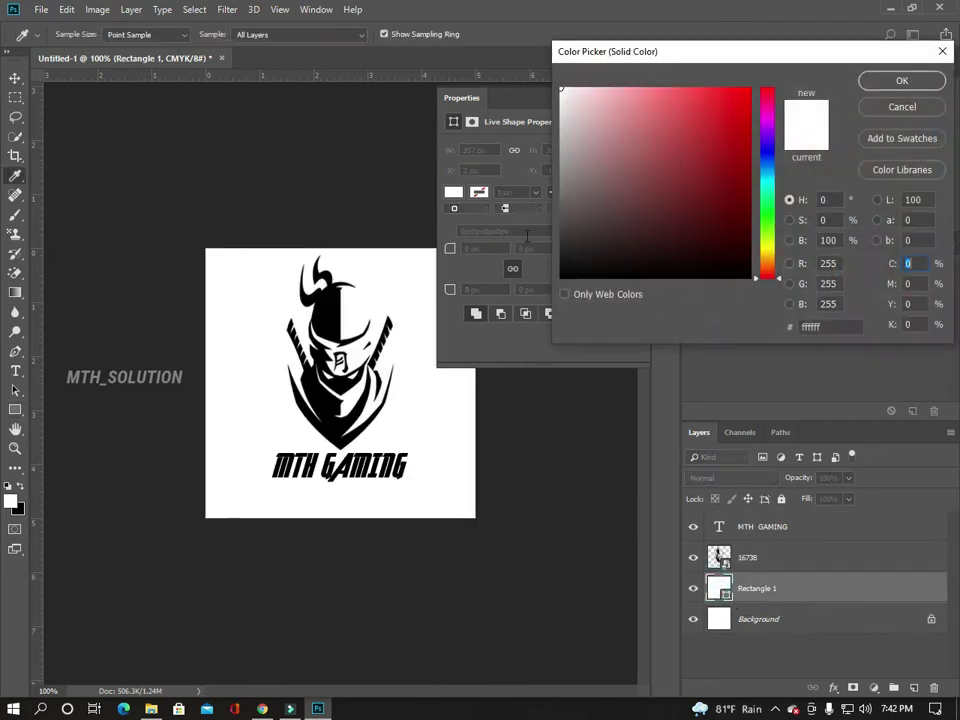
pyautogui.moveTo(692, 146); pyautogui.dragTo(848, 70)
pyautogui.moveTo(753, 172)
pyautogui.mouseDown()
pyautogui.moveTo(654, 255)
pyautogui.moveTo(691, 198)
pyautogui.mouseUp()
pyautogui.press('Return')
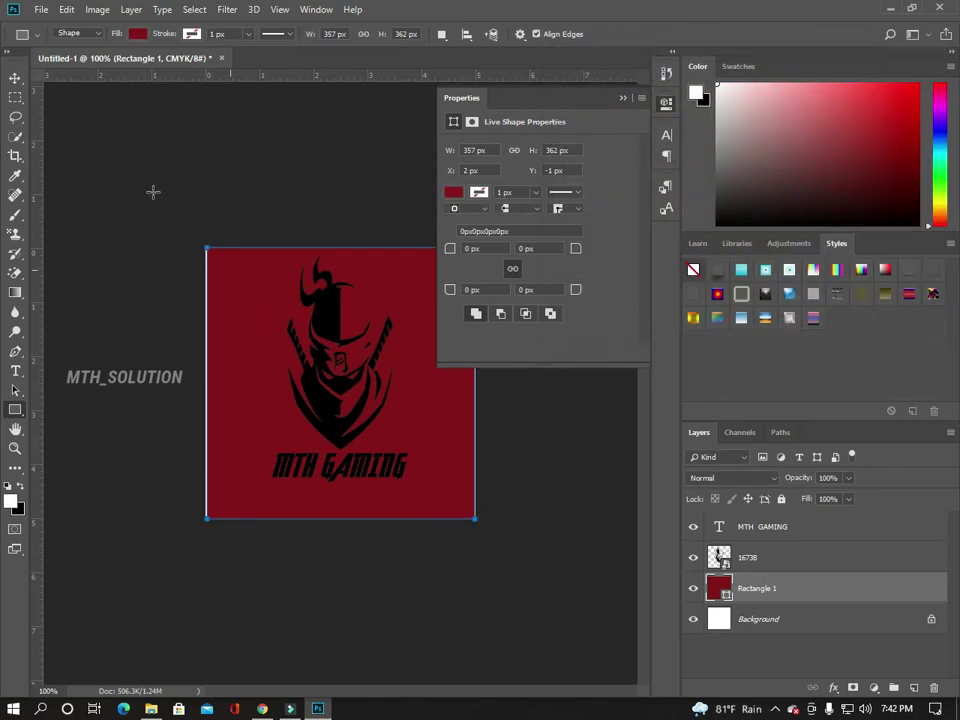
# Widen the red rectangle to about 108% so it extends past both side edges of the canvas
pyautogui.click(16, 76)
pyautogui.moveTo(203, 379); pyautogui.dragTo(197, 380)
pyautogui.moveTo(476, 380); pyautogui.dragTo(485, 381)
pyautogui.click(622, 97)
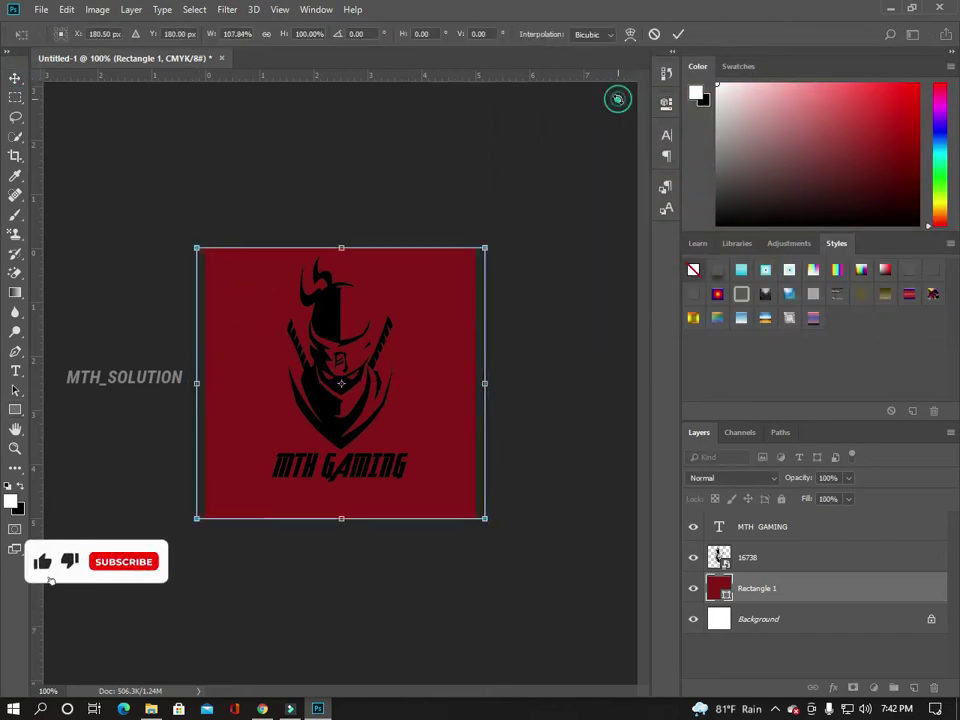
pyautogui.press('Return')
# Apply a near-black Color Overlay effect to the ninja logo layer 16738
pyautogui.click(754, 560)
pyautogui.rightClick(754, 560)
pyautogui.click(476, 124)
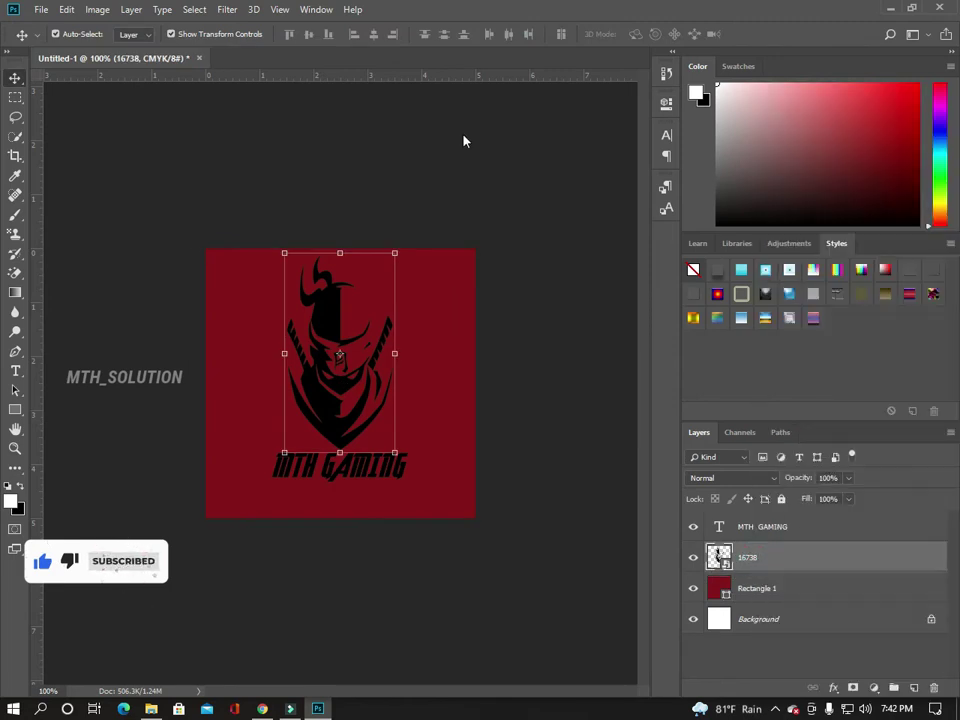
pyautogui.moveTo(340, 137); pyautogui.dragTo(605, 131)
pyautogui.click(565, 337)
pyautogui.click(594, 337)
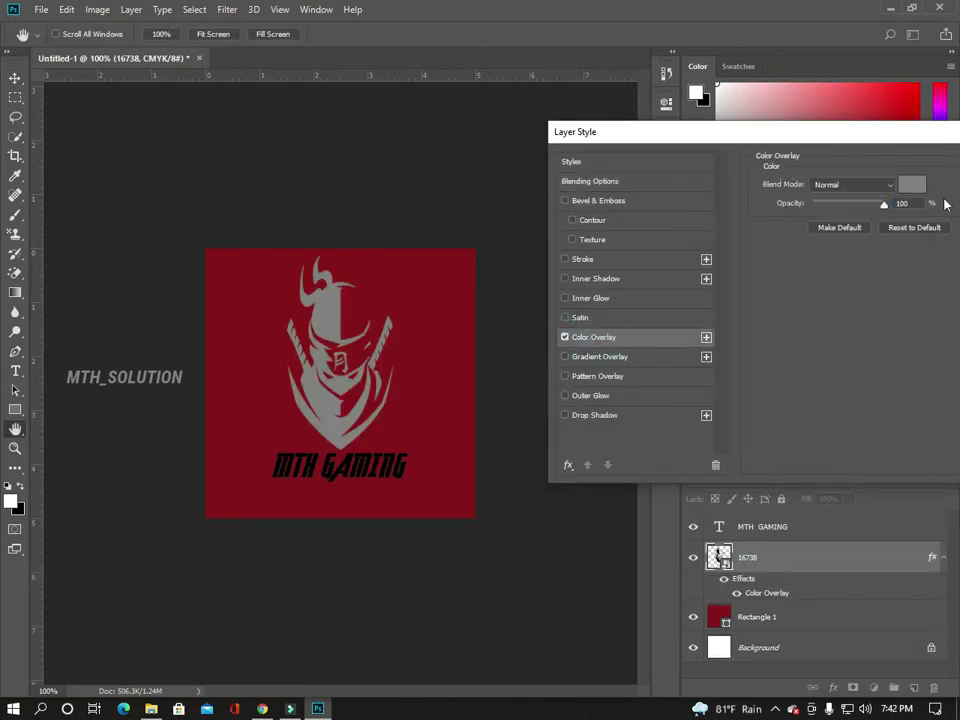
pyautogui.click(916, 183)
pyautogui.click(561, 89)
pyautogui.moveTo(689, 265); pyautogui.dragTo(776, 280)
pyautogui.click(879, 88)
pyautogui.click(904, 133)
# Open the logo layer's blending options and try the Inner Shadow, Inner Glow and Stroke effects
pyautogui.rightClick(760, 557)
pyautogui.click(670, 92)
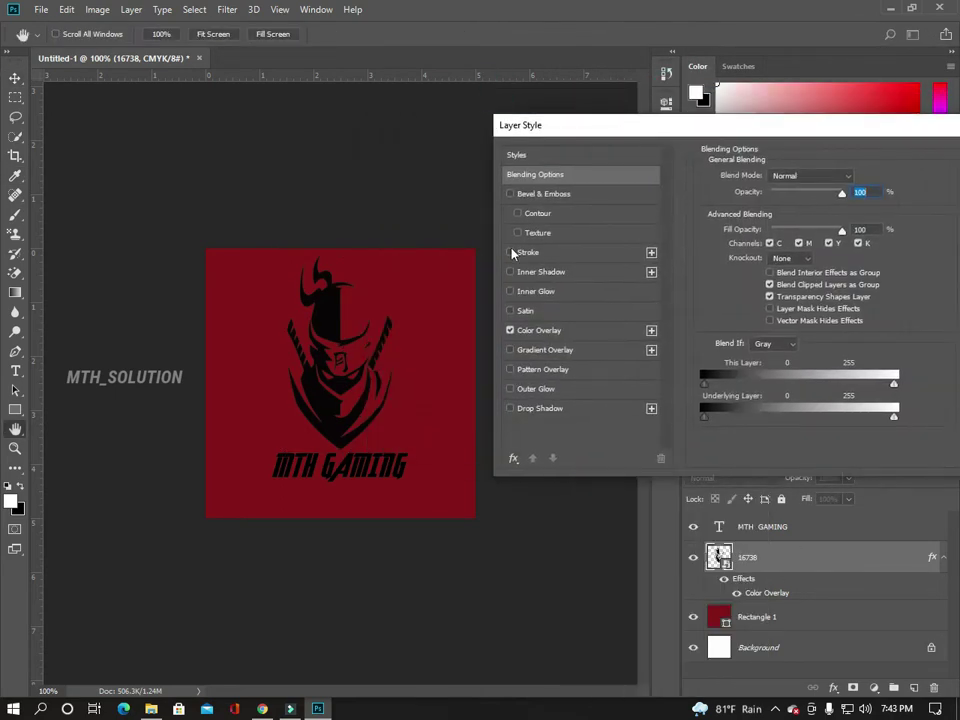
pyautogui.click(510, 272)
pyautogui.click(510, 292)
pyautogui.click(510, 253)
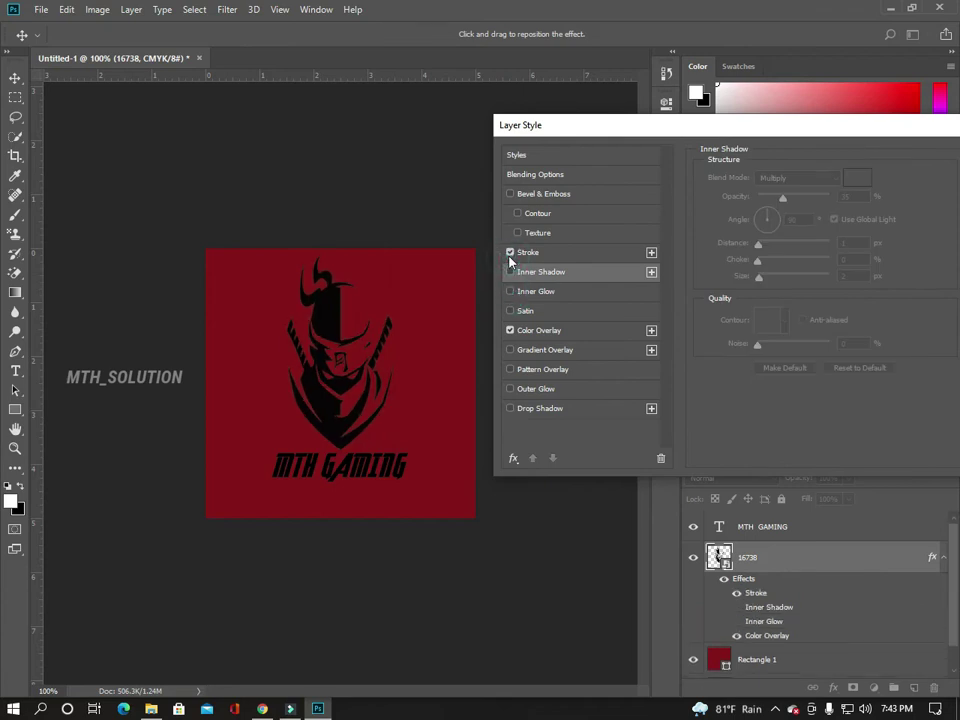
# Enable Bevel & Emboss with Texture on the logo, using the horizontal black-and-white bar pattern at 362% scale and -200% depth
pyautogui.click(516, 234)
pyautogui.click(538, 233)
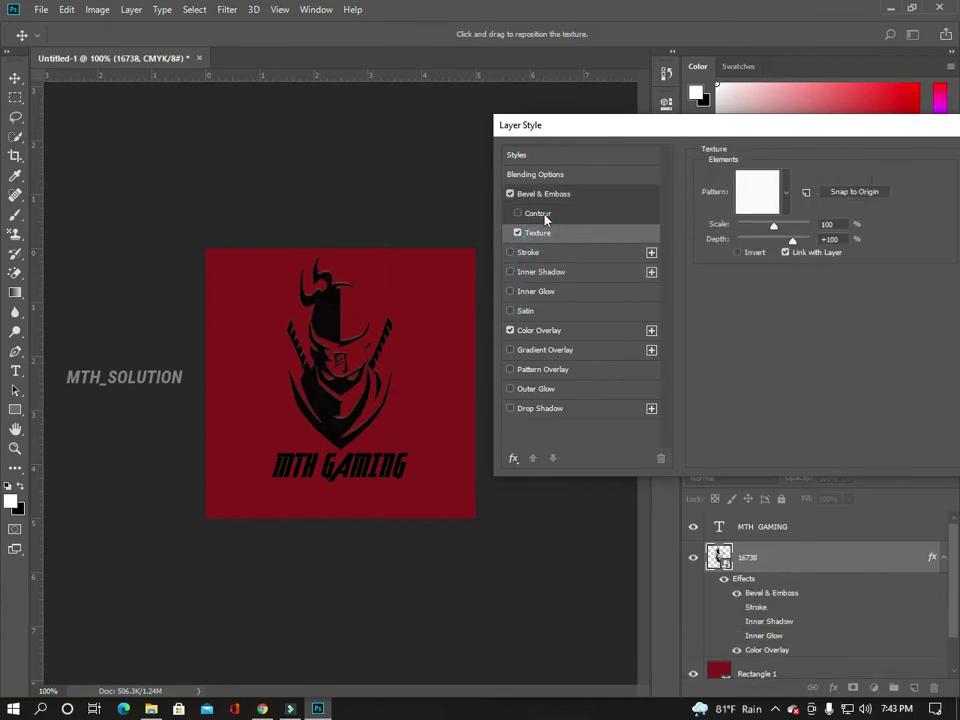
pyautogui.click(538, 214)
pyautogui.click(538, 234)
pyautogui.click(757, 192)
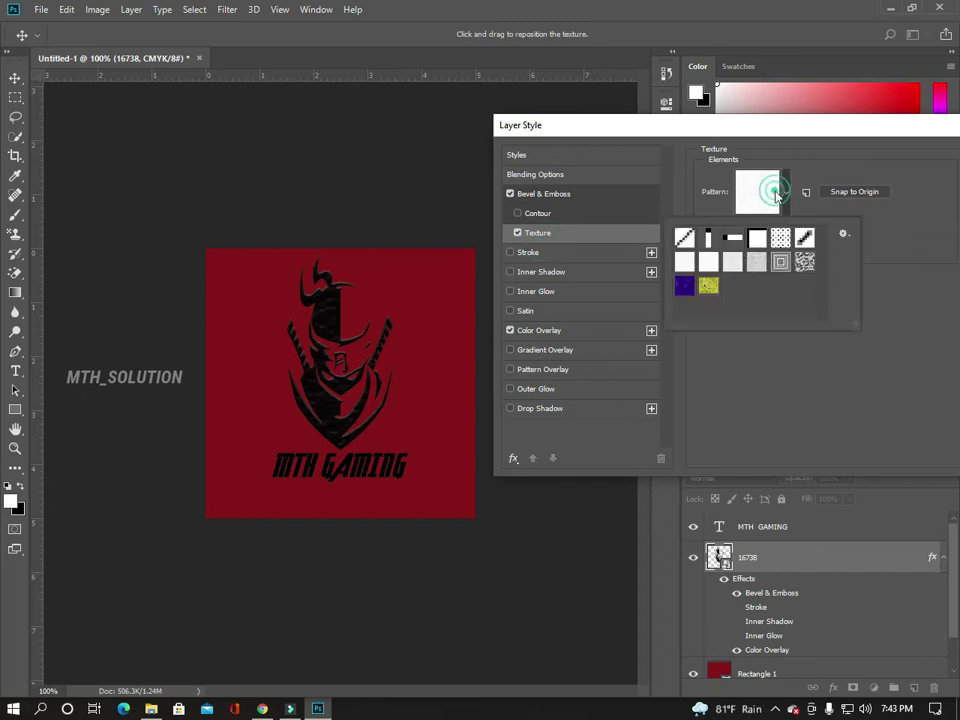
pyautogui.click(688, 240)
pyautogui.click(734, 239)
pyautogui.click(708, 238)
pyautogui.click(733, 240)
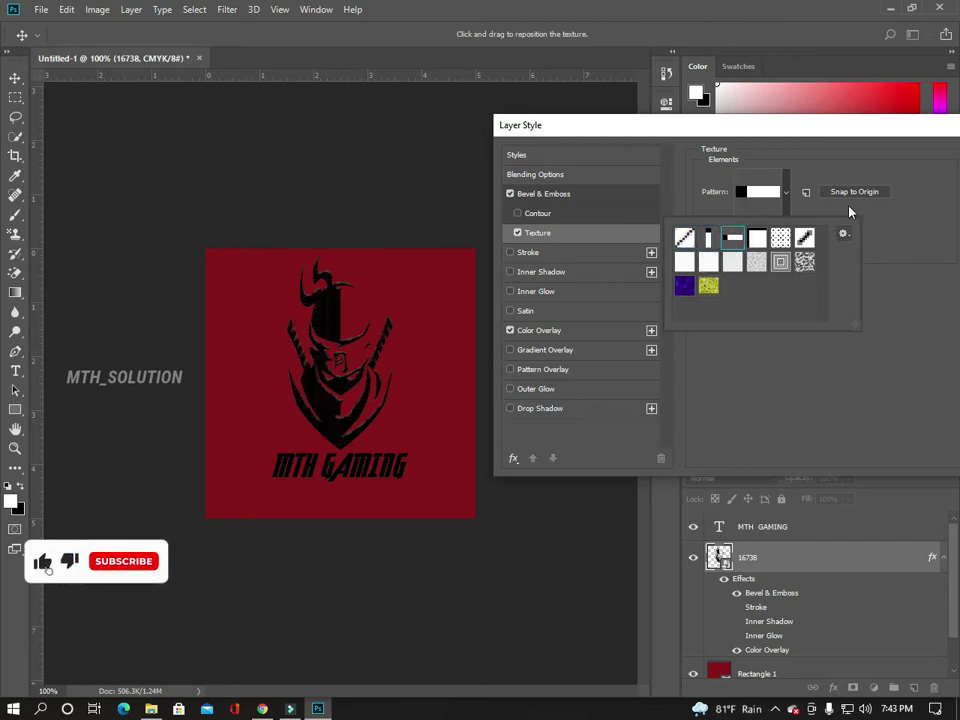
# Try the Gradient Overlay, Pattern Overlay and Outer Glow effects on the logo, with the glow opacity at 26%
pyautogui.click(512, 351)
pyautogui.click(512, 351)
pyautogui.click(510, 368)
pyautogui.click(510, 368)
pyautogui.click(510, 389)
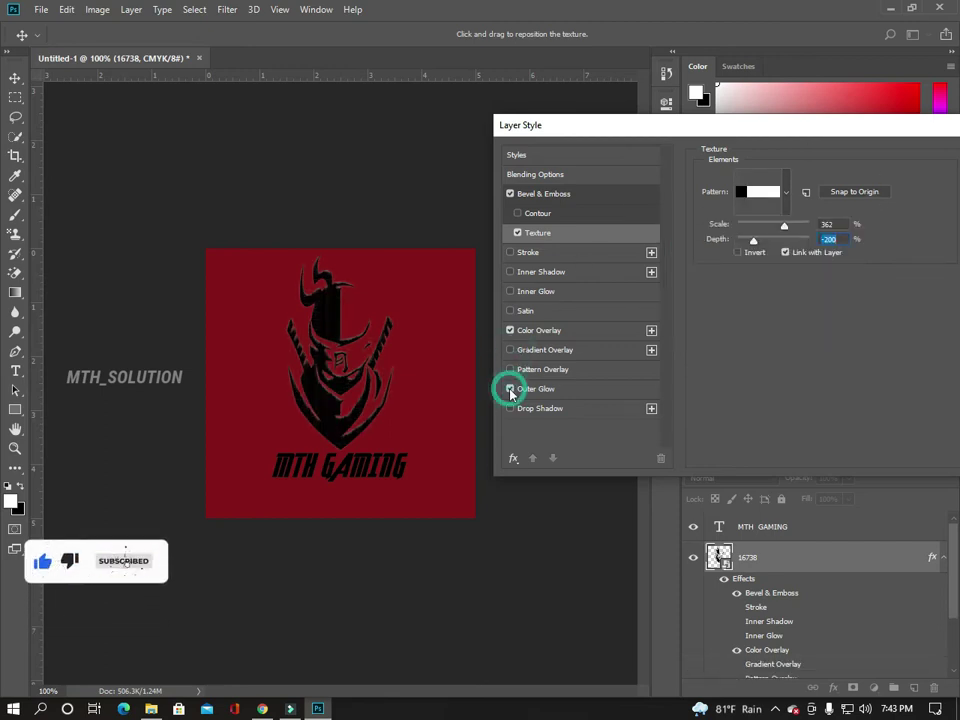
pyautogui.click(556, 393)
pyautogui.click(789, 193)
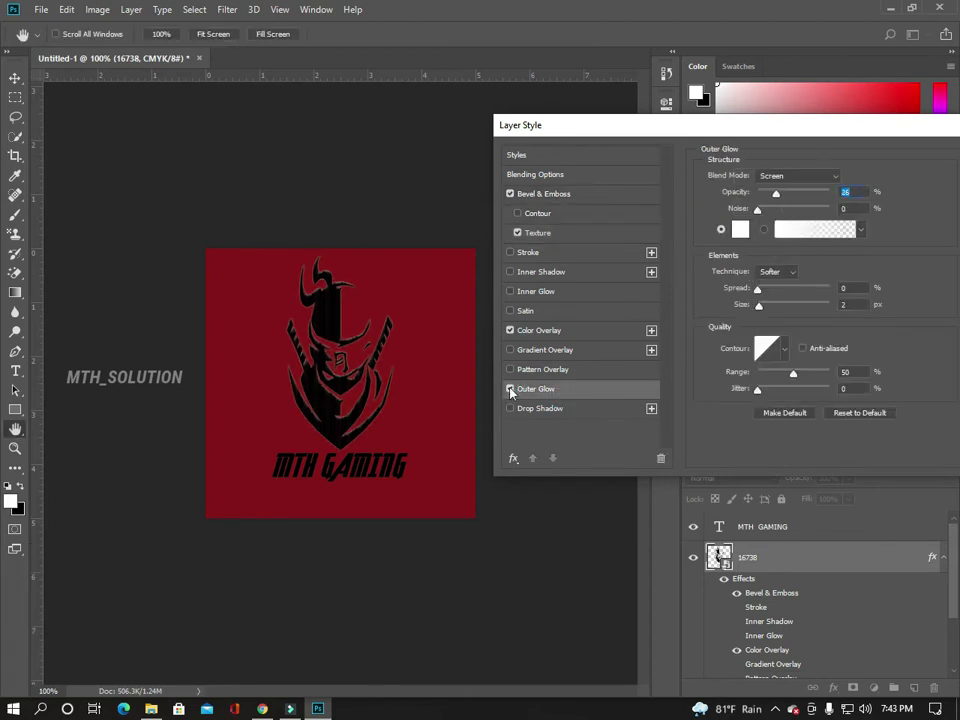
# Apply the logo's layer style and move the logo and the MTH GAMING title slightly down
pyautogui.click(911, 159)
pyautogui.moveTo(399, 430); pyautogui.dragTo(457, 448)
pyautogui.moveTo(345, 411); pyautogui.dragTo(346, 424)
pyautogui.press('Return')
pyautogui.hotkey('ctrl', 't')
pyautogui.press('Return')
pyautogui.click(395, 483)
pyautogui.moveTo(383, 466); pyautogui.dragTo(381, 477)
# Colour the title so that MTH is white and GAMING is black
pyautogui.doubleClick(381, 474)
pyautogui.hotkey('ctrl', 'a')
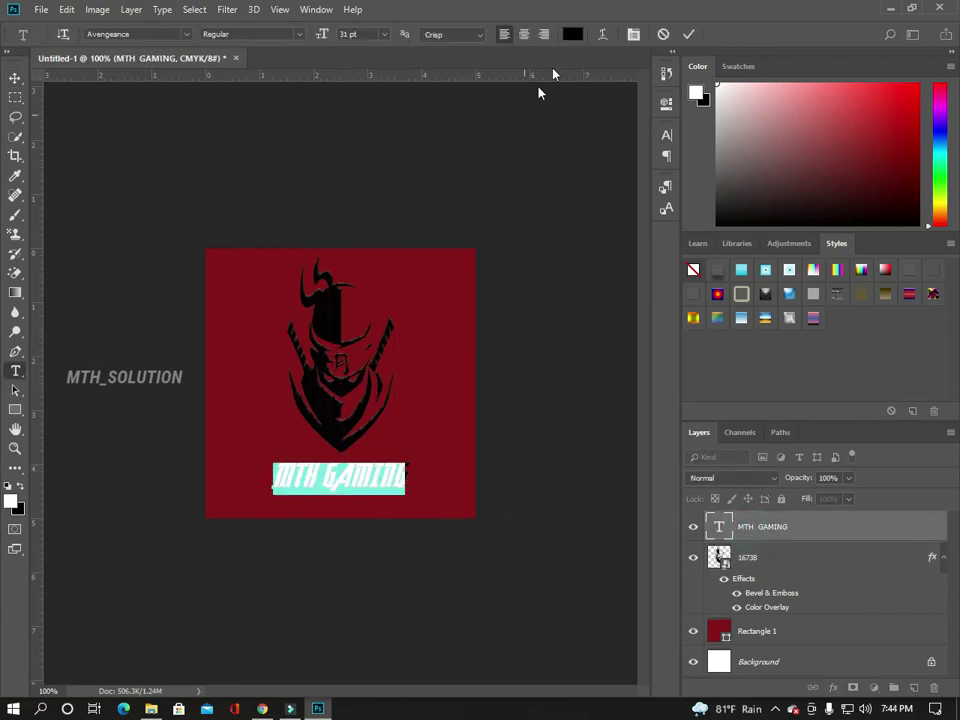
pyautogui.click(572, 34)
pyautogui.moveTo(604, 150); pyautogui.dragTo(463, 8)
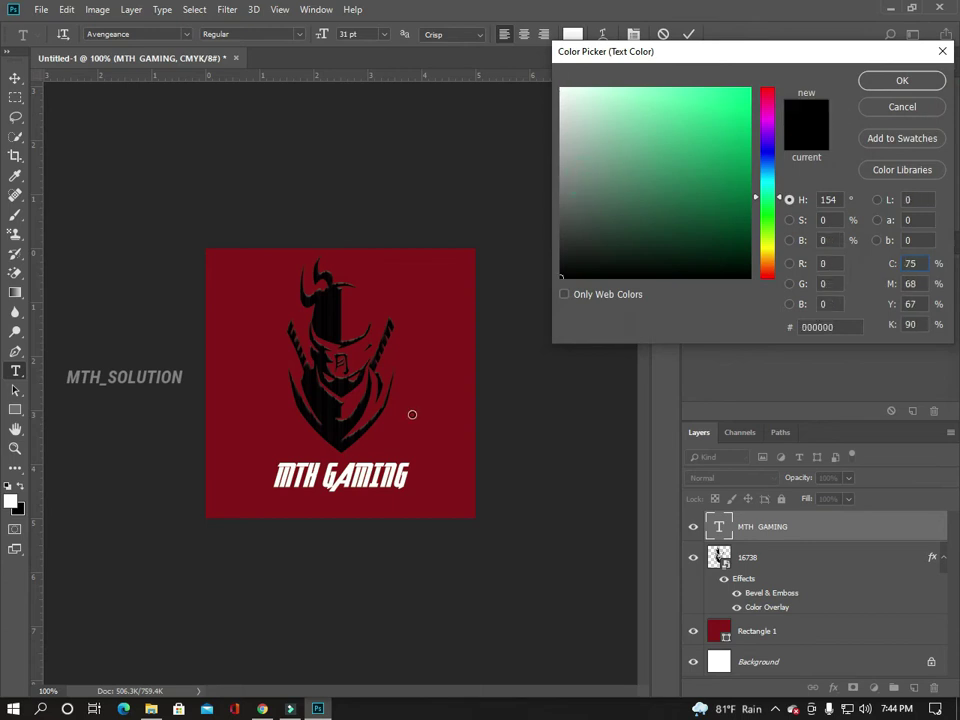
pyautogui.click(900, 81)
pyautogui.click(337, 475)
pyautogui.click(572, 34)
pyautogui.click(561, 88)
pyautogui.click(883, 86)
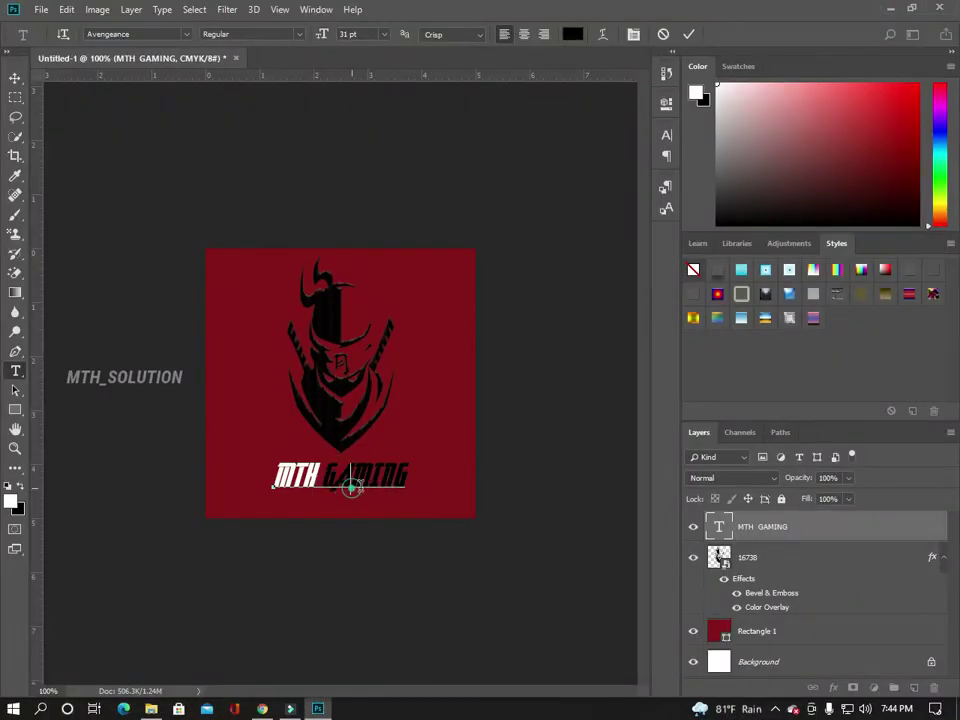
# Colour the M of GAMING white and the T of MTH black, and nudge the title slightly up
pyautogui.click(573, 35)
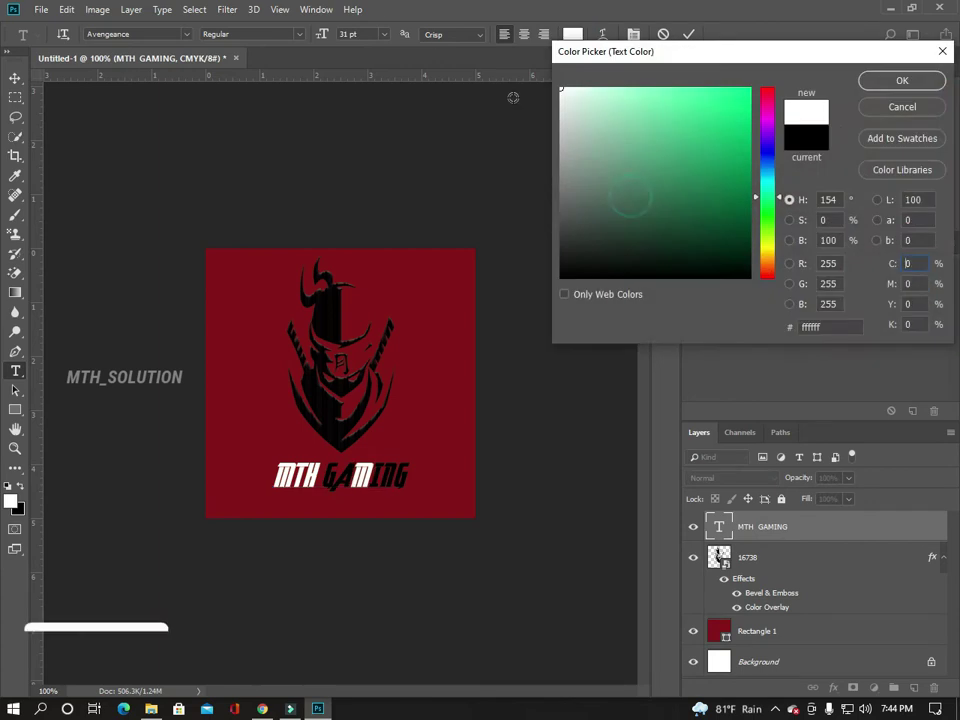
pyautogui.click(899, 79)
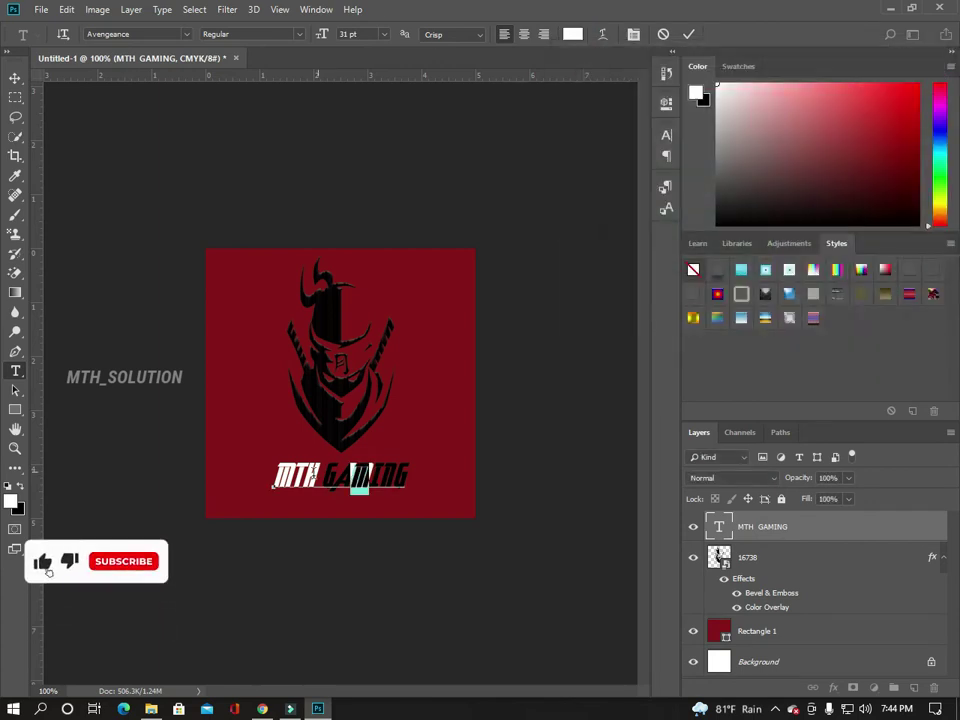
pyautogui.click(576, 35)
pyautogui.click(880, 84)
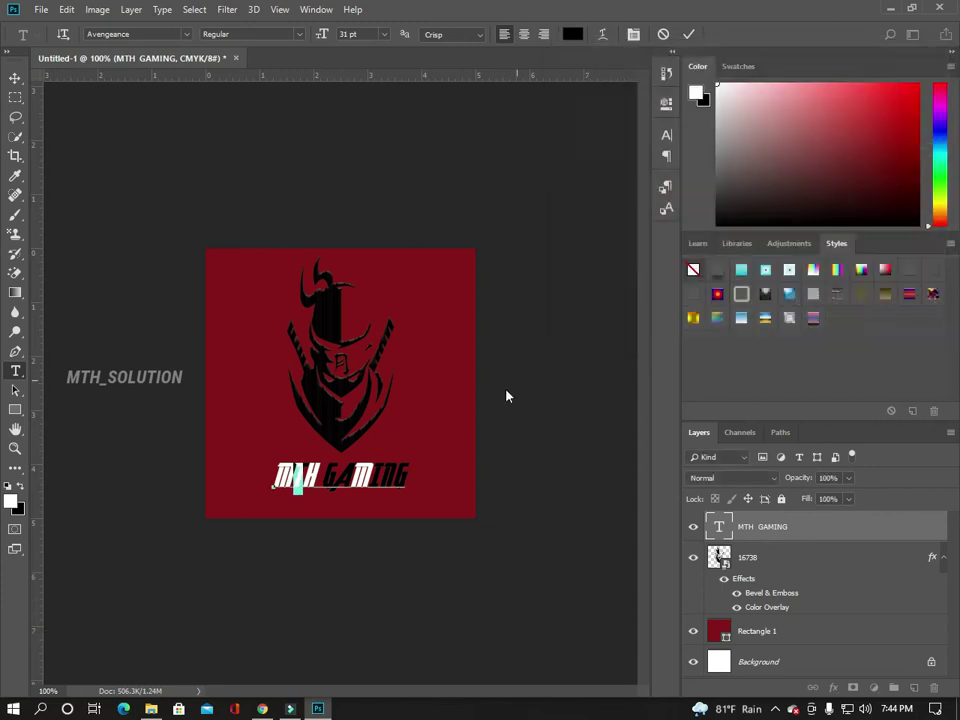
pyautogui.click(15, 77)
pyautogui.moveTo(388, 478); pyautogui.dragTo(386, 484)
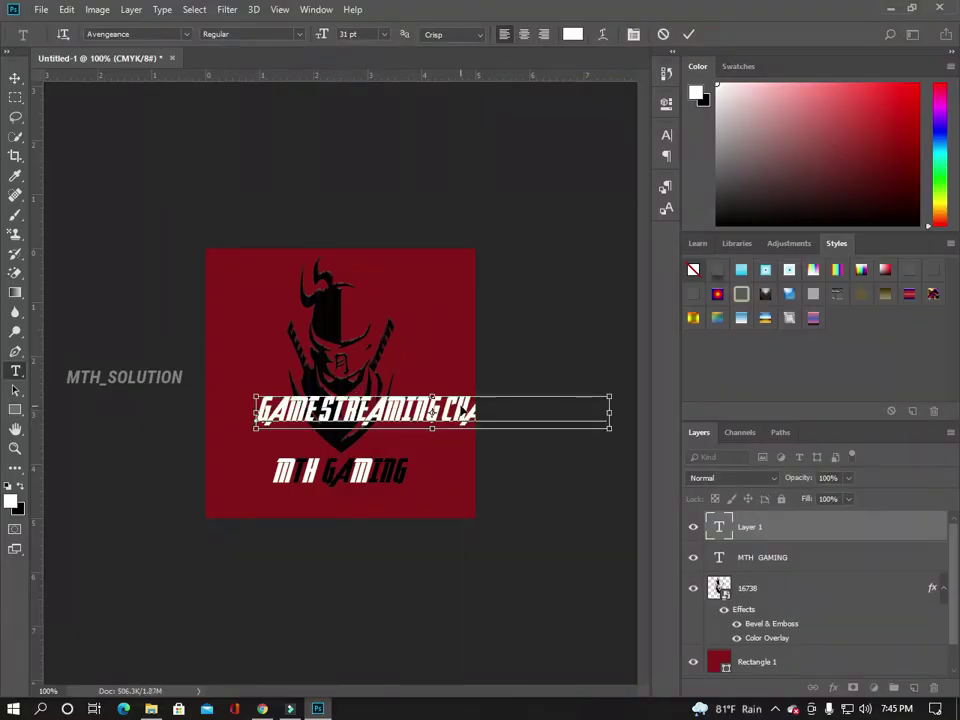
# Add the tagline "GAME STREAMING CHANNEL GTX" across the logo in white and set its size to 14 pt
pyautogui.hotkey('ctrl', 'a')
pyautogui.click(340, 34)
pyautogui.write('14')
pyautogui.press('Return')
pyautogui.click(397, 418)
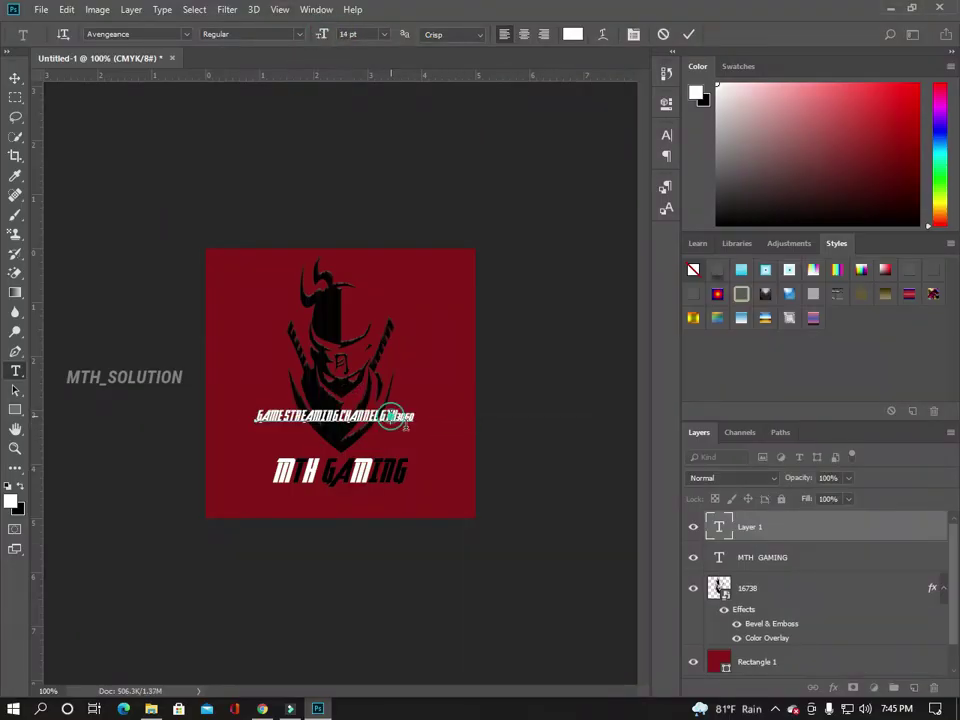
# Browse the available fonts and try Impact on the tagline
pyautogui.click(182, 34)
pyautogui.scroll(-2, 250, 300)
pyautogui.write('M')
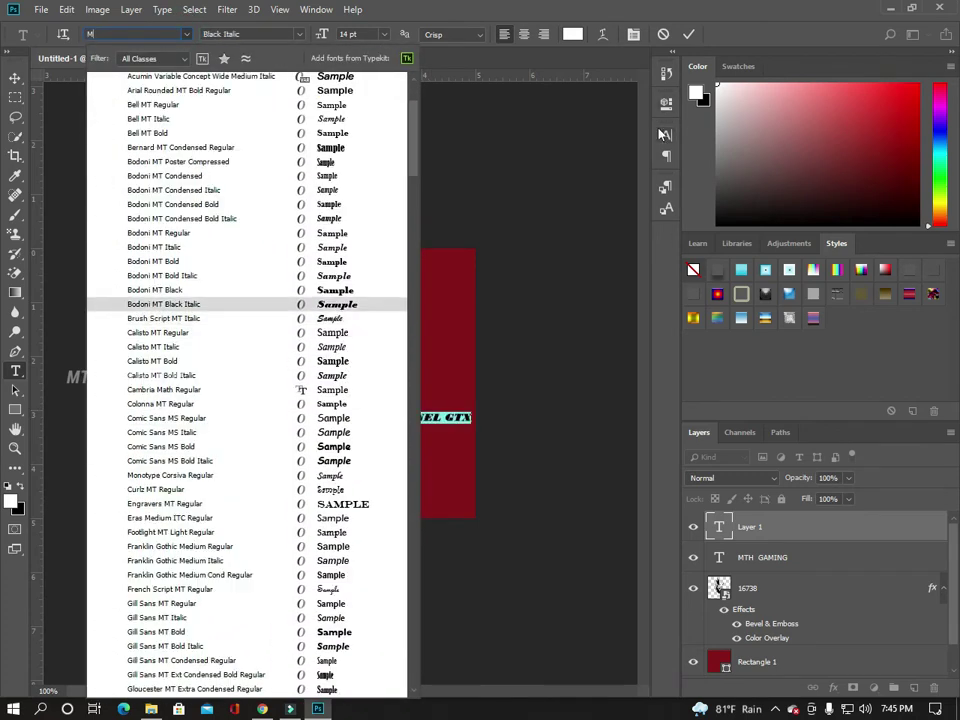
pyautogui.click(666, 135)
pyautogui.click(577, 153)
pyautogui.scroll(1, 690, 340)
pyautogui.scroll(-15, 680, 455)
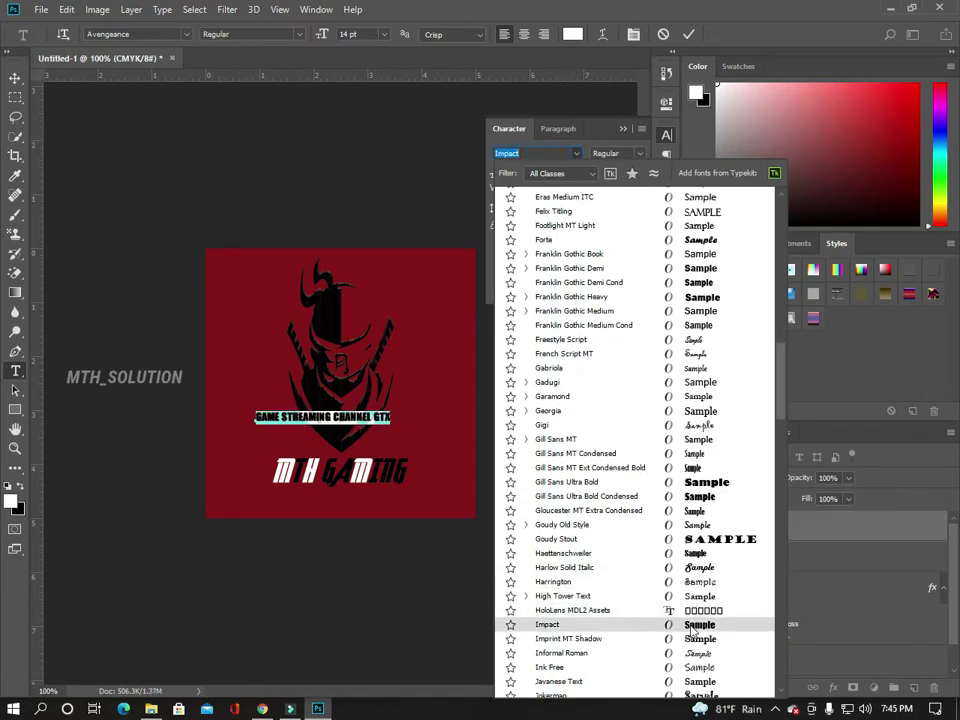
pyautogui.click(700, 624)
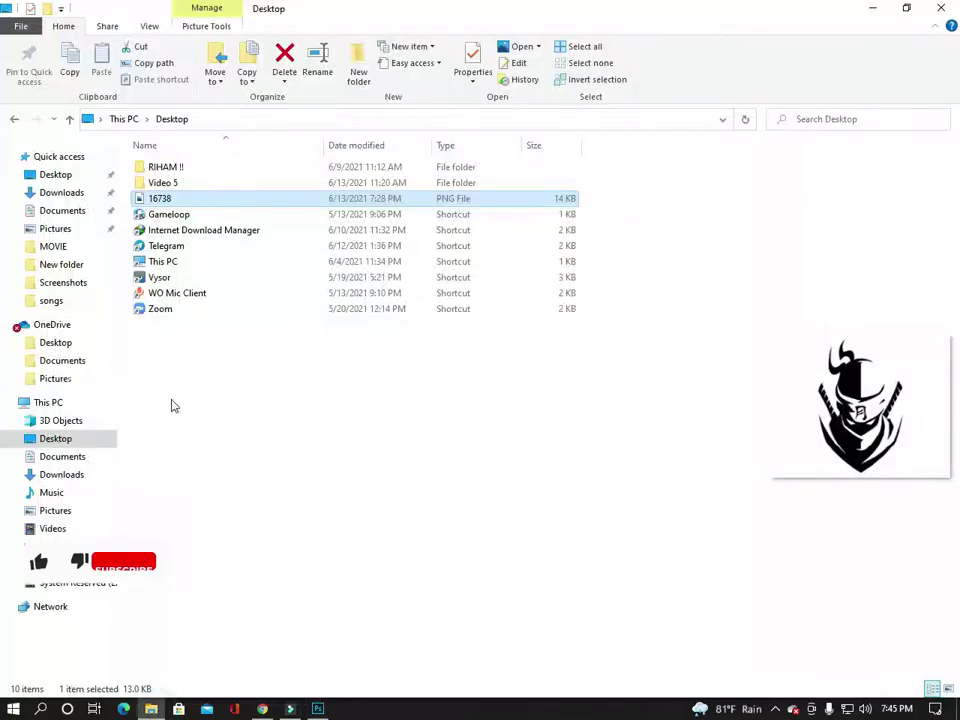
# Look in the Downloads folder in File Explorer, and set the tagline's font to mightyspidey Medium in Photoshop
pyautogui.click(48, 474)
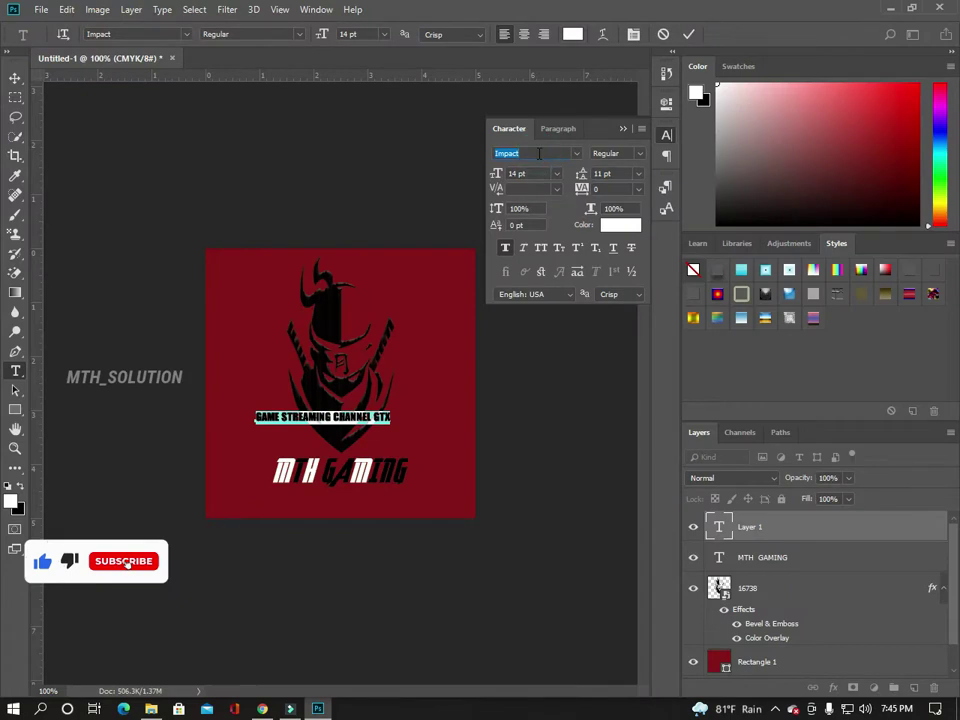
pyautogui.write('mighty')
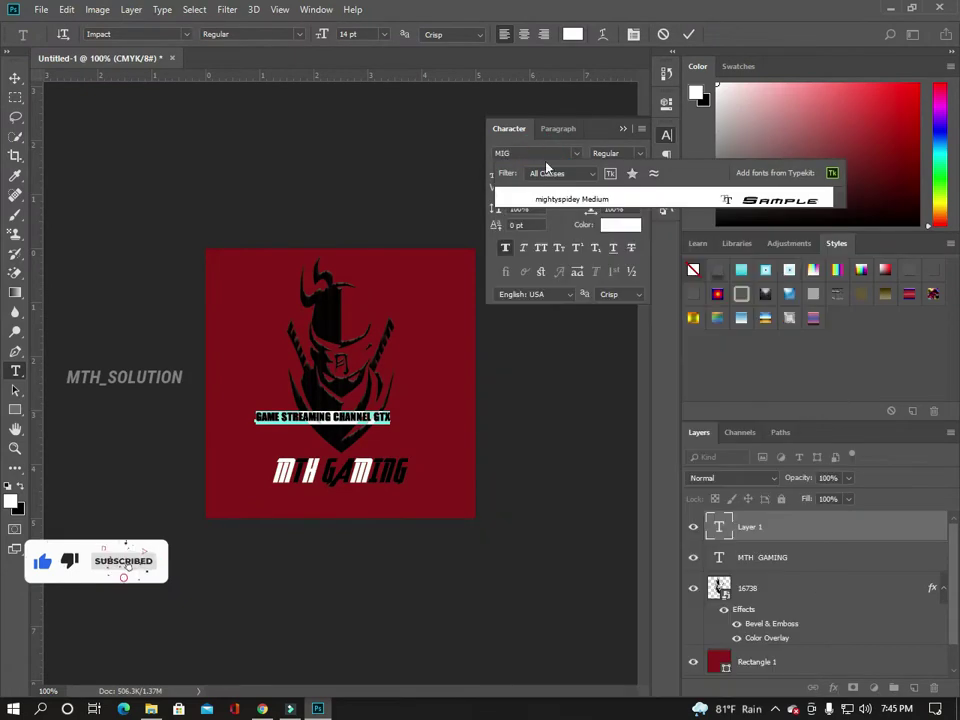
pyautogui.click(570, 198)
# Try mightyspidey Medium at 16 pt on the MTH GAMING title
pyautogui.click(325, 470)
pyautogui.hotkey('ctrl', 'a')
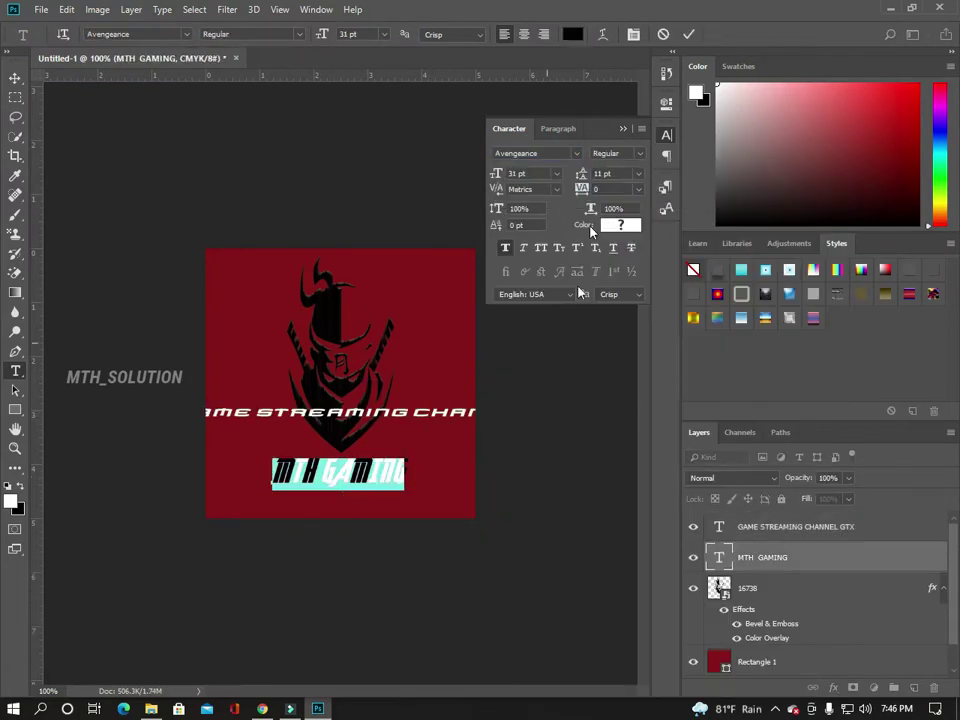
pyautogui.click(576, 153)
pyautogui.press('Escape')
pyautogui.press('Escape')
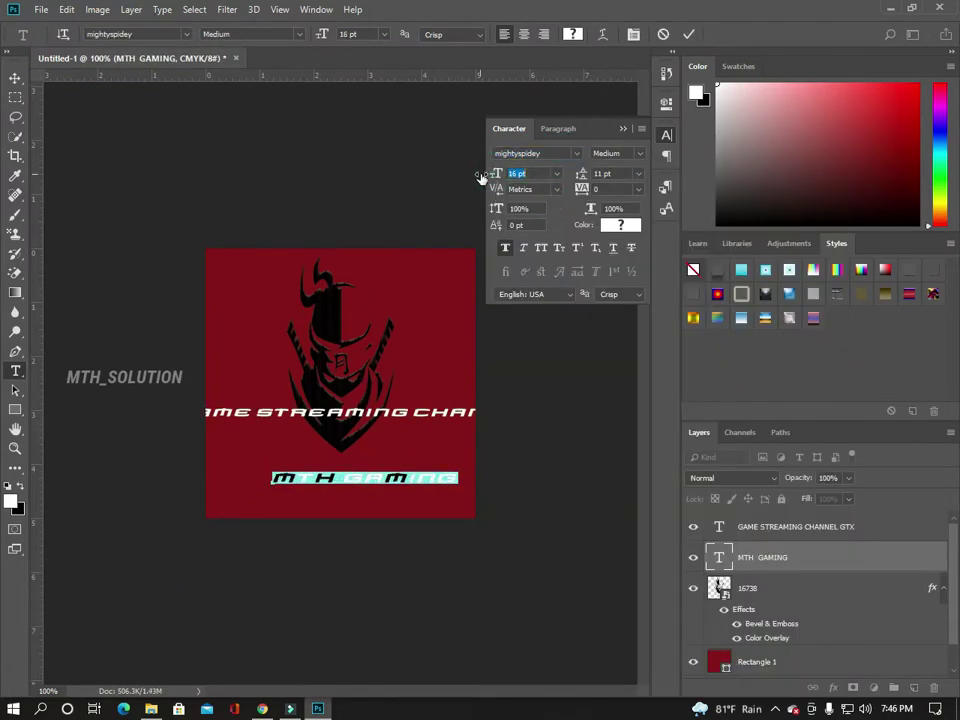
pyautogui.click(385, 415)
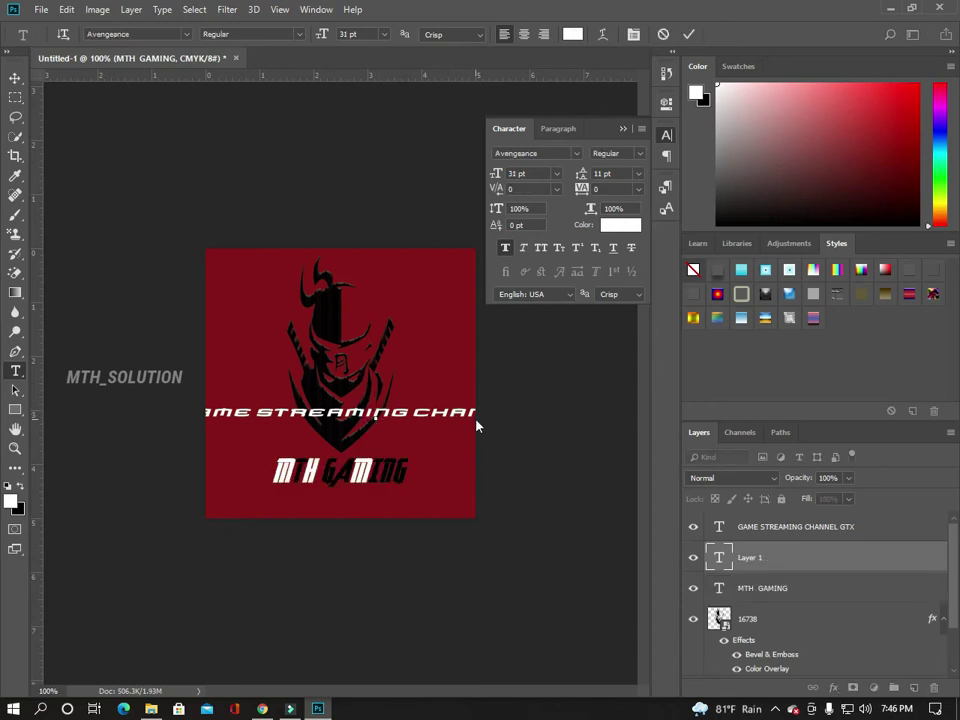
pyautogui.press('Escape')
pyautogui.doubleClick(750, 537)
pyautogui.press('Escape')
# Shrink the mightyspidey tagline to 5 pt and move it below the MTH GAMING title
pyautogui.click(450, 412)
pyautogui.hotkey('ctrl', 'a')
pyautogui.moveTo(497, 174); pyautogui.dragTo(490, 175)
pyautogui.moveTo(310, 433); pyautogui.dragTo(408, 525)
pyautogui.hotkey('ctrl', '+')
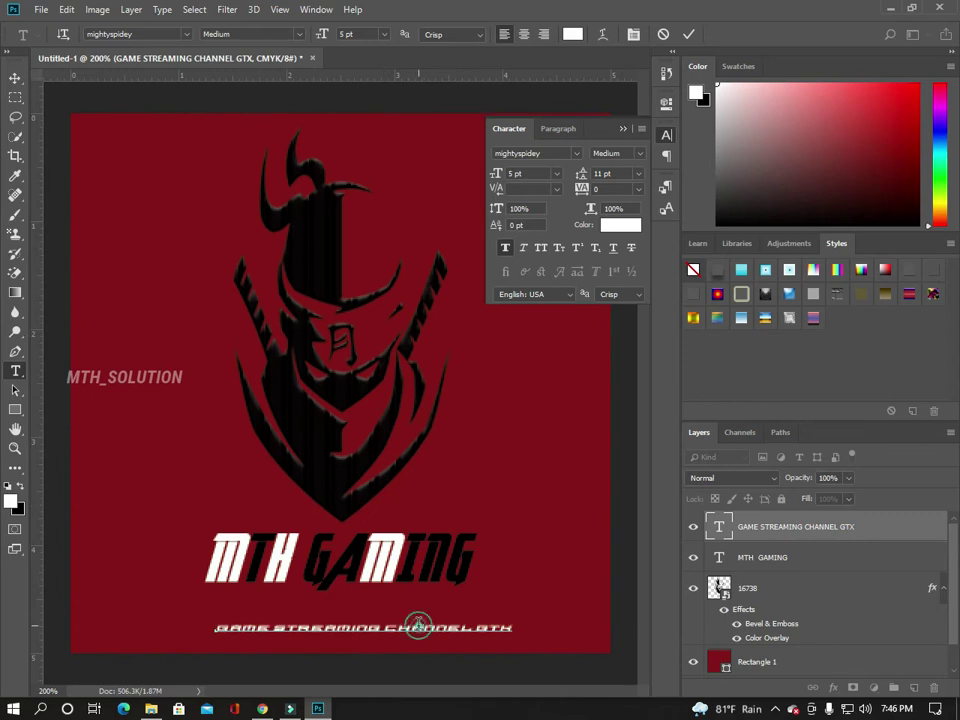
# Set the tagline's font to Lucida Bright Regular at 10 pt and reposition it under the title
pyautogui.moveTo(508, 611); pyautogui.dragTo(474, 597)
pyautogui.click(576, 153)
pyautogui.click(677, 298)
pyautogui.moveTo(499, 175); pyautogui.dragTo(505, 175)
pyautogui.moveTo(358, 613); pyautogui.dragTo(383, 609)
# Remove "GTX" from the end of the tagline and centre the remaining text beneath the title
pyautogui.moveTo(475, 611); pyautogui.dragTo(436, 607)
pyautogui.press('BackSpace')
pyautogui.hotkey('ctrl', 'Return')
pyautogui.moveTo(372, 614); pyautogui.dragTo(393, 608)
# Add a white "MTH_SOLUTION" text line in 10 pt Lucida Bright, centred beneath the tagline
pyautogui.click(316, 632)
pyautogui.write('MTH')
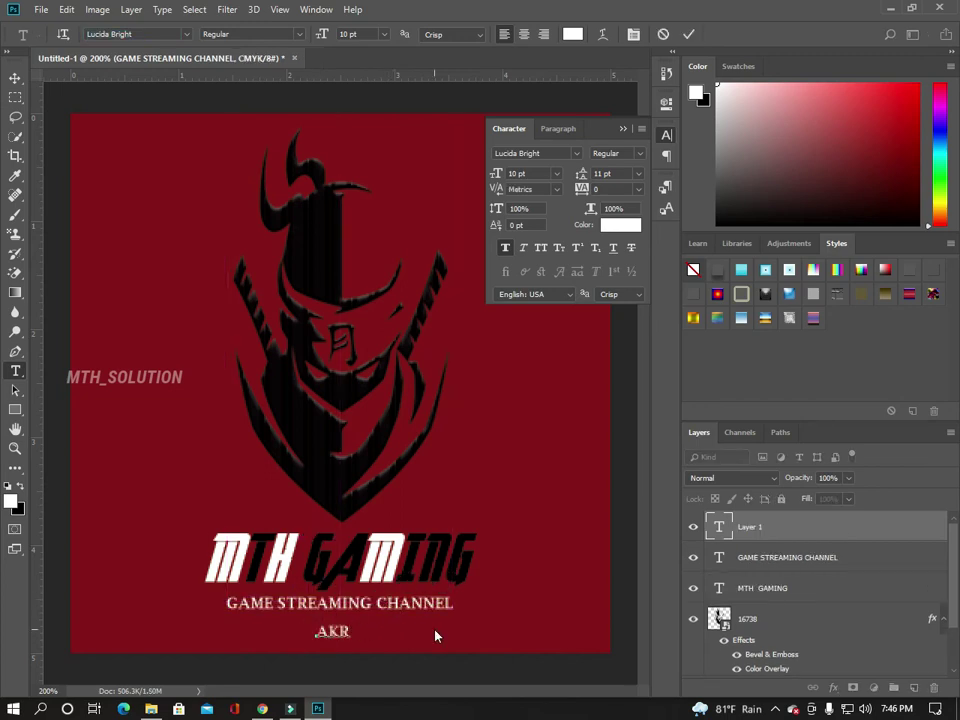
pyautogui.write('_SOLUTION')
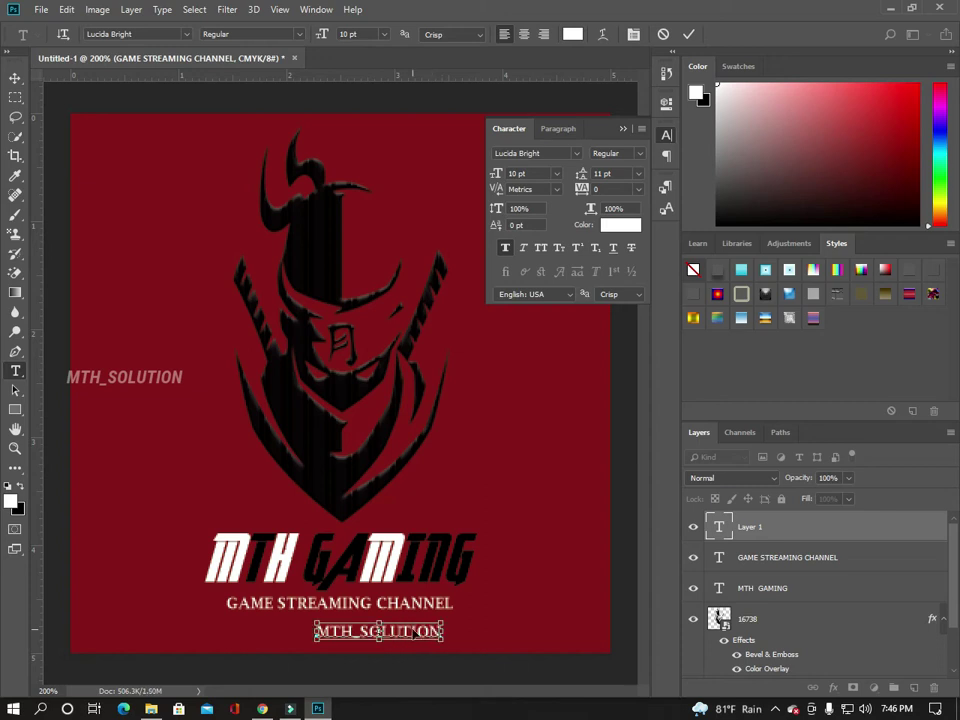
pyautogui.moveTo(435, 634); pyautogui.dragTo(396, 628)
pyautogui.hotkey('ctrl', 'Return')
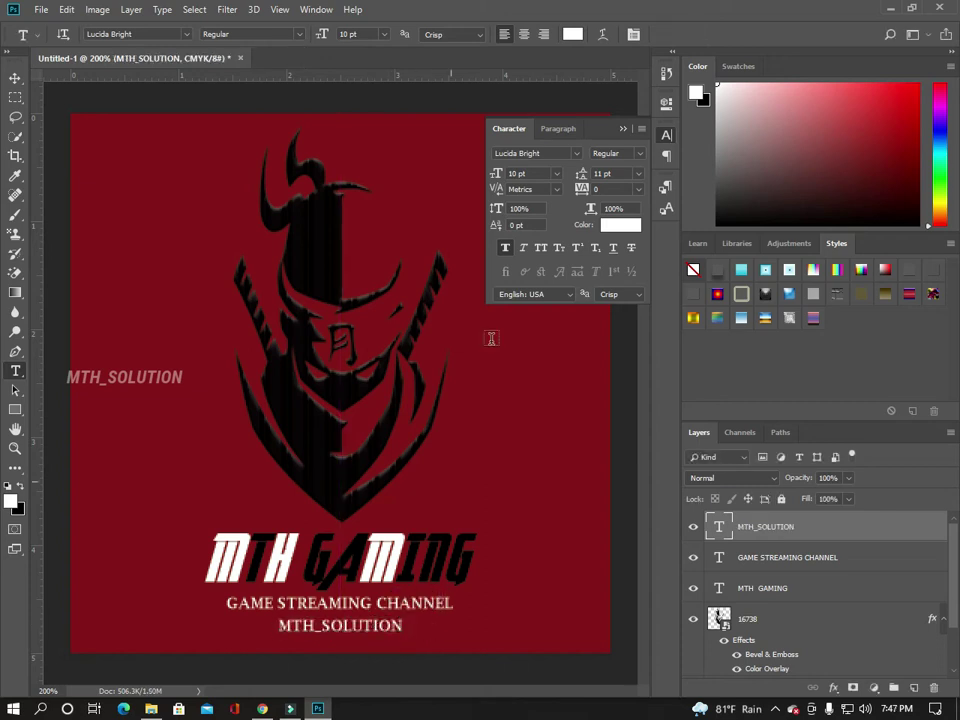
# Create a new blank document with the preset settings and try to bring the grouped logo into it
pyautogui.hotkey('ctrl', '-')
pyautogui.hotkey('ctrl', 'n')
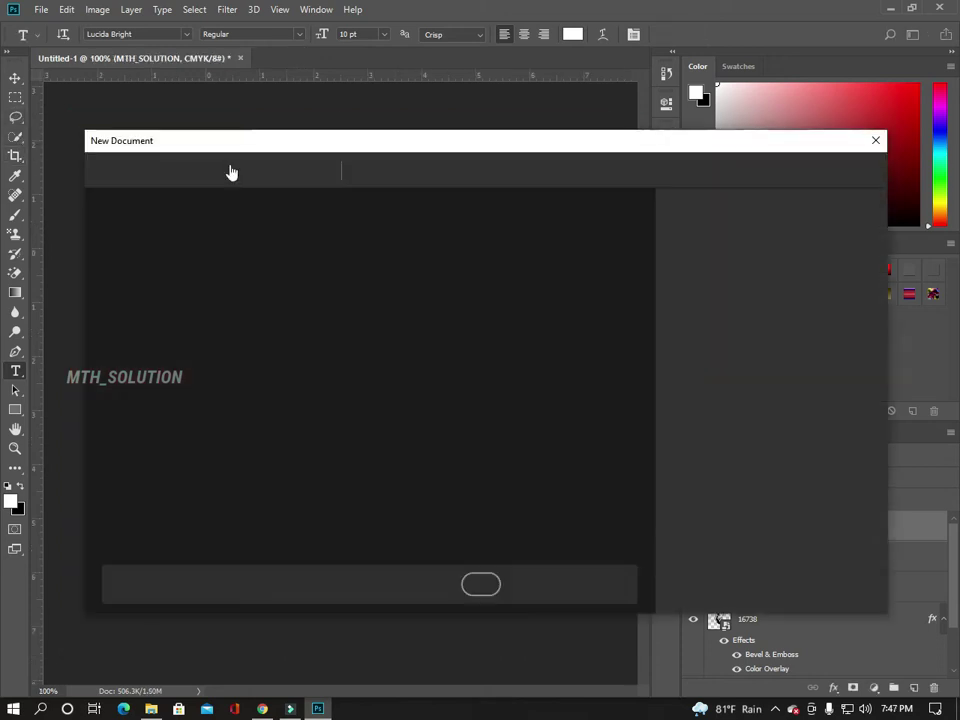
pyautogui.press('Return')
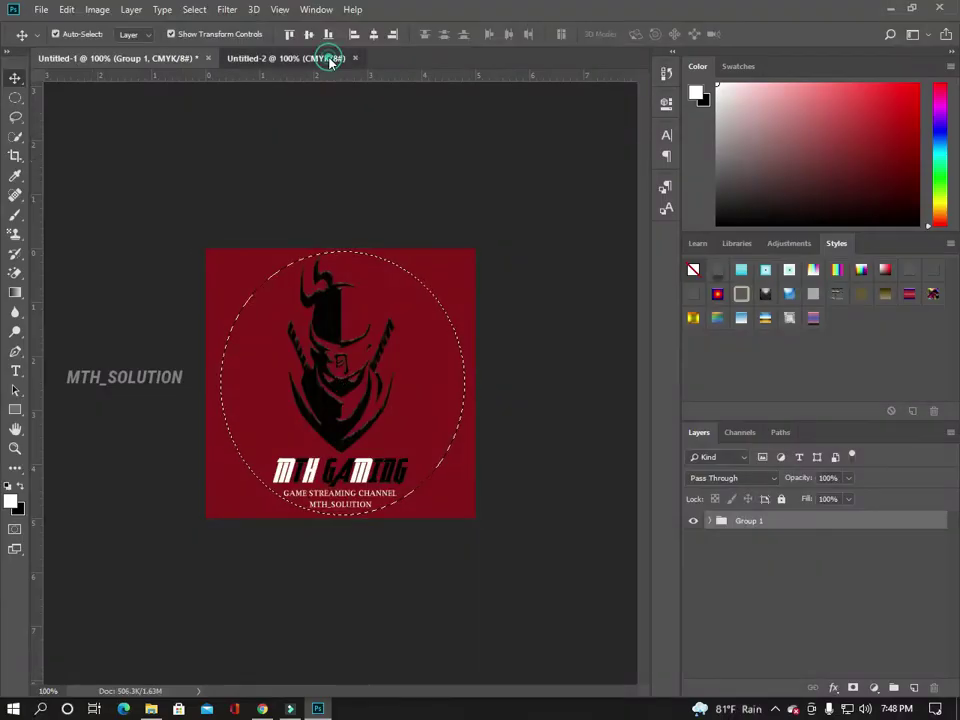
pyautogui.moveTo(330, 62); pyautogui.dragTo(308, 386)
pyautogui.hotkey('ctrl', 'z')
# Export Group 1 of the Untitled-1 document as a PNG named "GAMING LOGO" on the Desktop
pyautogui.click(117, 60)
pyautogui.rightClick(774, 520)
pyautogui.click(861, 180)
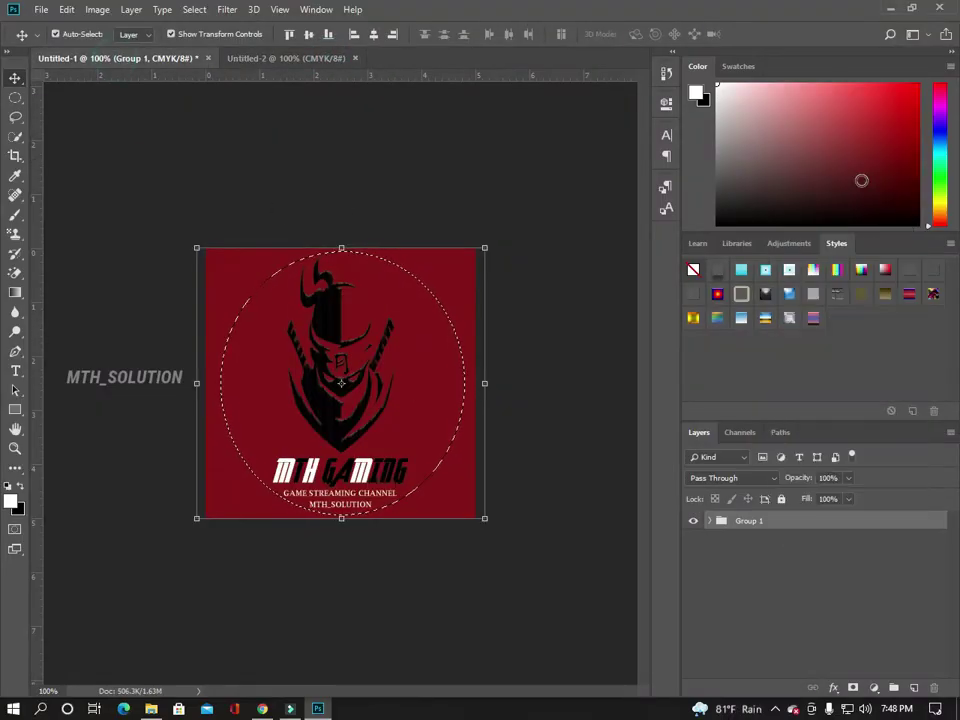
pyautogui.rightClick(750, 531)
pyautogui.click(800, 184)
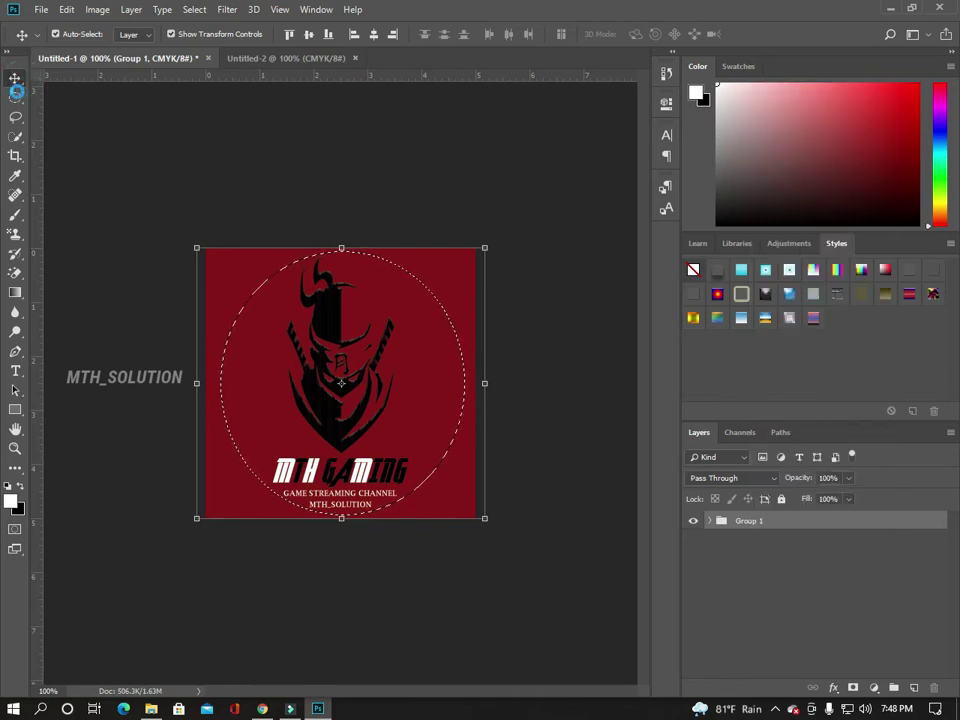
pyautogui.click(61, 117)
pyautogui.tripleClick(149, 284)
pyautogui.write('GAMING')
pyautogui.press('Return')
pyautogui.click(428, 335)
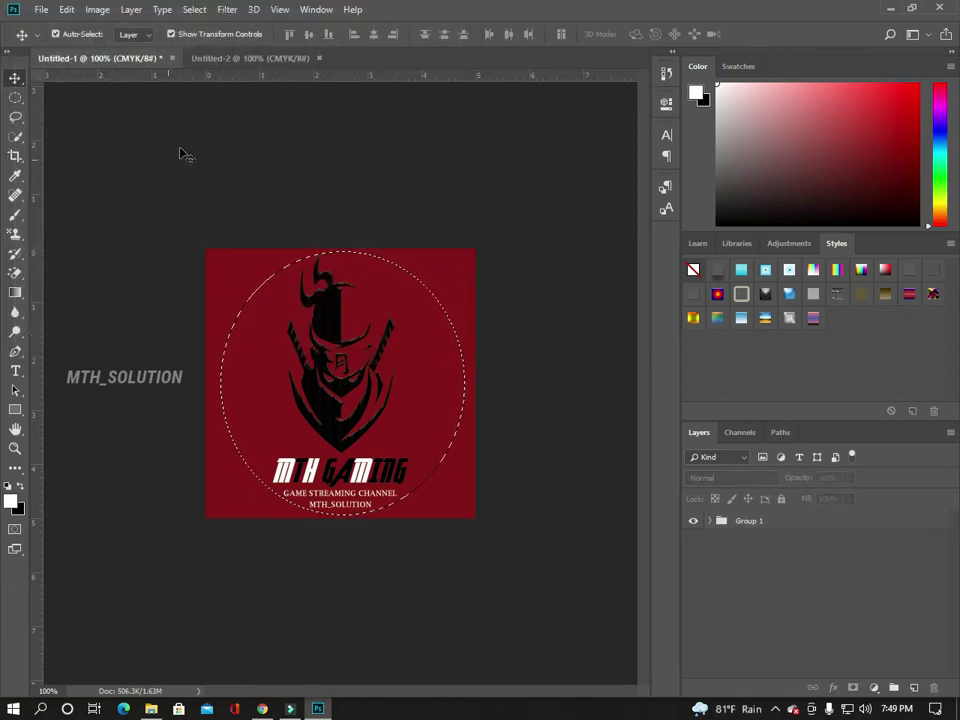
# Place the exported GAMING LOGO image from the Desktop into the Untitled-2 document so it fills the canvas
pyautogui.click(252, 58)
pyautogui.click(41, 9)
pyautogui.click(274, 306)
pyautogui.hotkey('alt', 'Tab')
pyautogui.click(55, 174)
pyautogui.doubleClick(317, 8)
pyautogui.moveTo(589, 238); pyautogui.dragTo(330, 360)
pyautogui.press('Return')
# Try an elliptical selection around the logo and a deletion on the placed GAMING LOGO layer
pyautogui.click(14, 96)
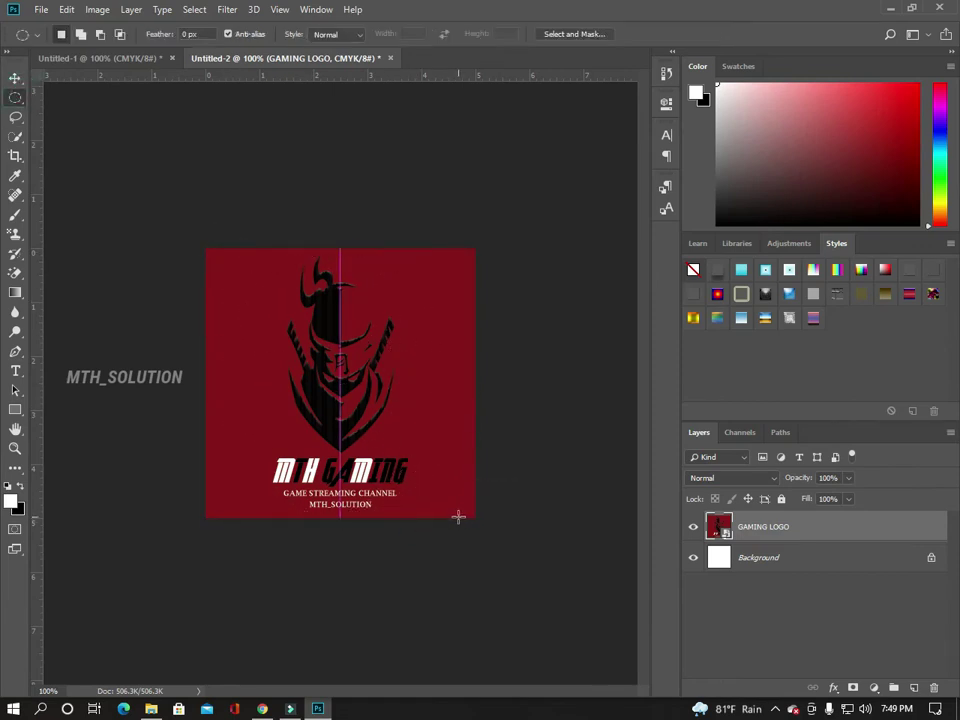
pyautogui.click(831, 561)
pyautogui.click(782, 525)
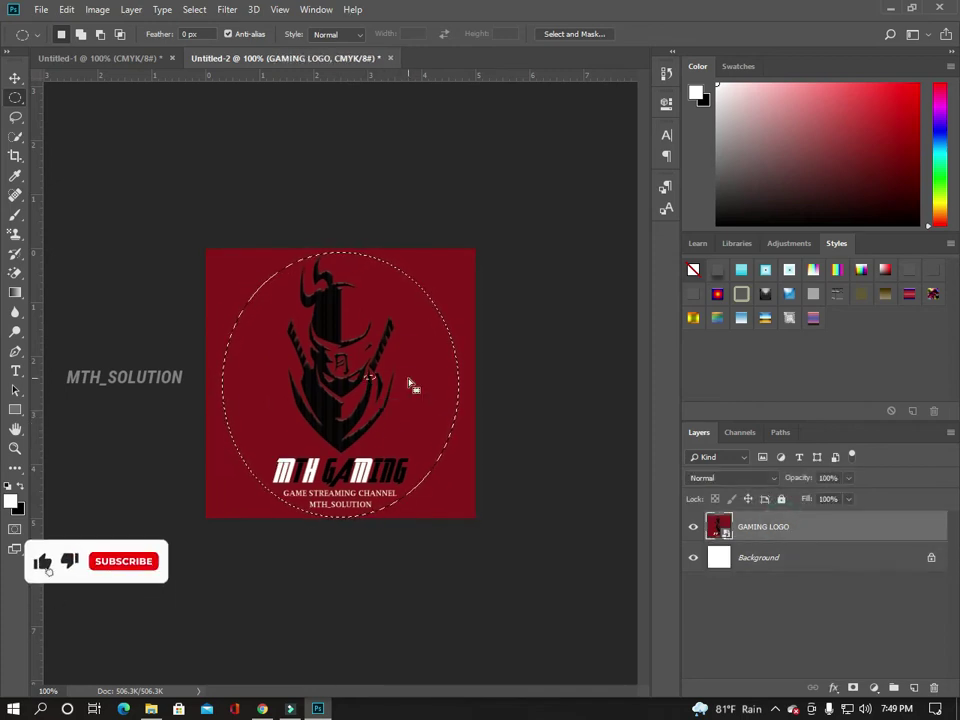
pyautogui.press('Delete')
pyautogui.press('Return')
# Open the placed logo's contents, select a circle around the artwork, and bring that circle centred into Untitled-2
pyautogui.doubleClick(718, 526)
pyautogui.moveTo(219, 255); pyautogui.dragTo(447, 513)
pyautogui.moveTo(418, 442); pyautogui.dragTo(373, 433)
# Delete the GAMING LOGO and Background layers, leaving only the circular logo on transparency
pyautogui.click(801, 559)
pyautogui.press('Delete')
pyautogui.press('Delete')
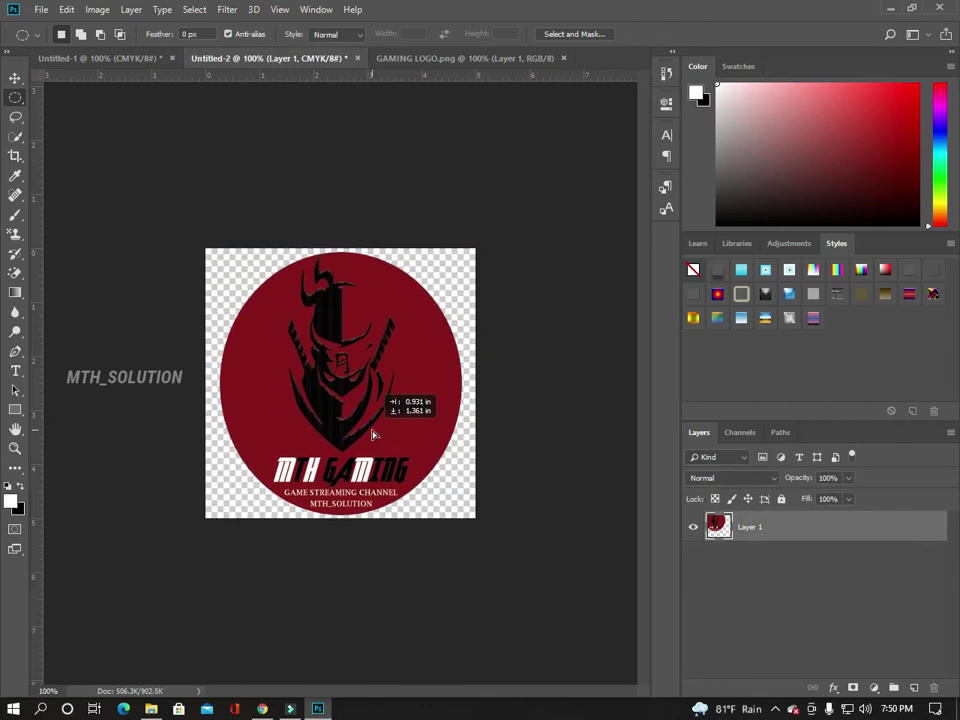
# Export the circular logo layer as a PNG named "LOGO PNG" on the Desktop
pyautogui.rightClick(750, 526)
pyautogui.click(621, 210)
pyautogui.write('LOGO PNG')
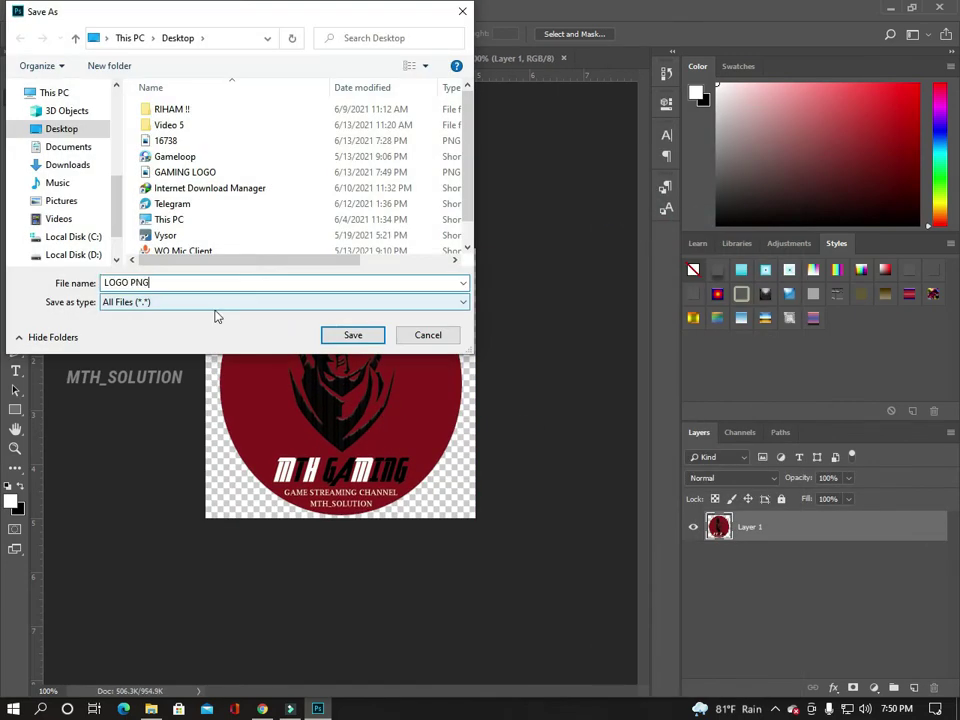
pyautogui.press('Return')
pyautogui.click(884, 7)
pyautogui.click(887, 13)
pyautogui.click(898, 12)
pyautogui.click(775, 709)
pyautogui.rightClick(775, 682)
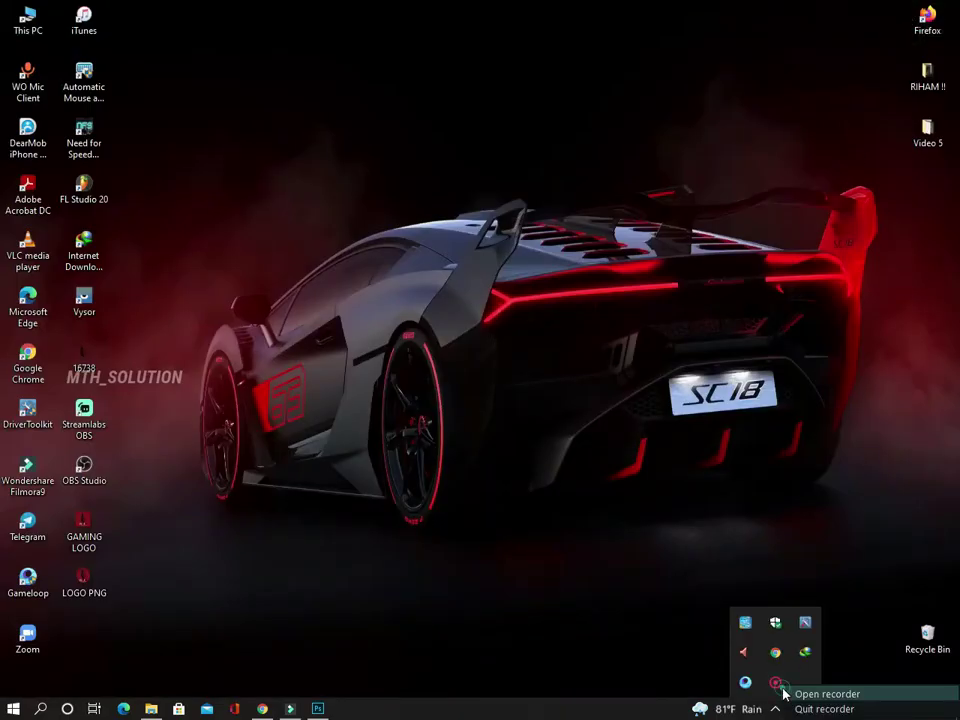